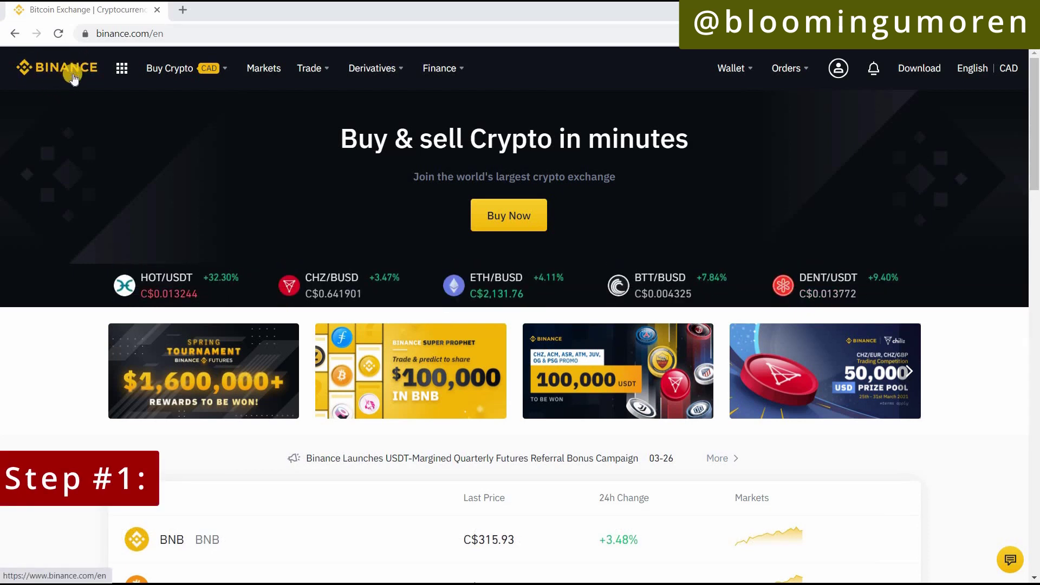
- Open the Fiat and Spot wallet and review the coin holdings, such as BTC, DENT, ADA and CHZ
mouse_move(735, 75)
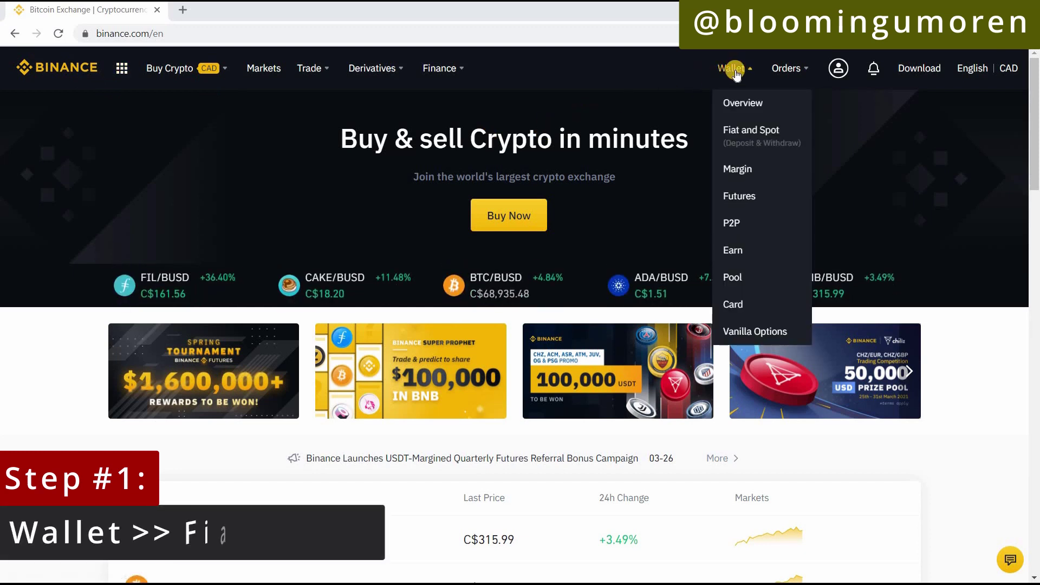
click(757, 138)
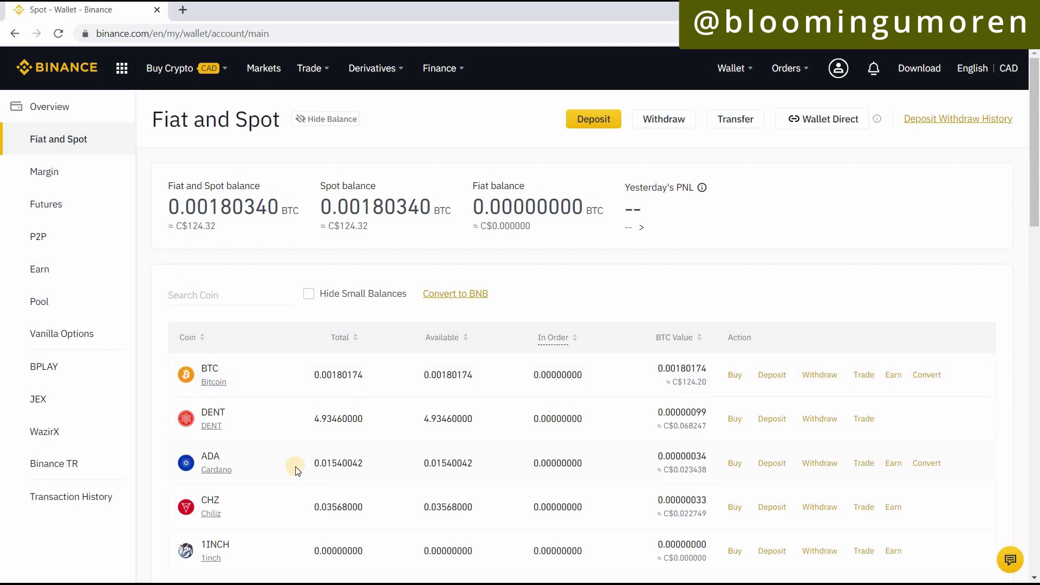
scroll(297, 471, down, 4)
scroll(257, 379, up, 4)
scroll(254, 482, down, 4)
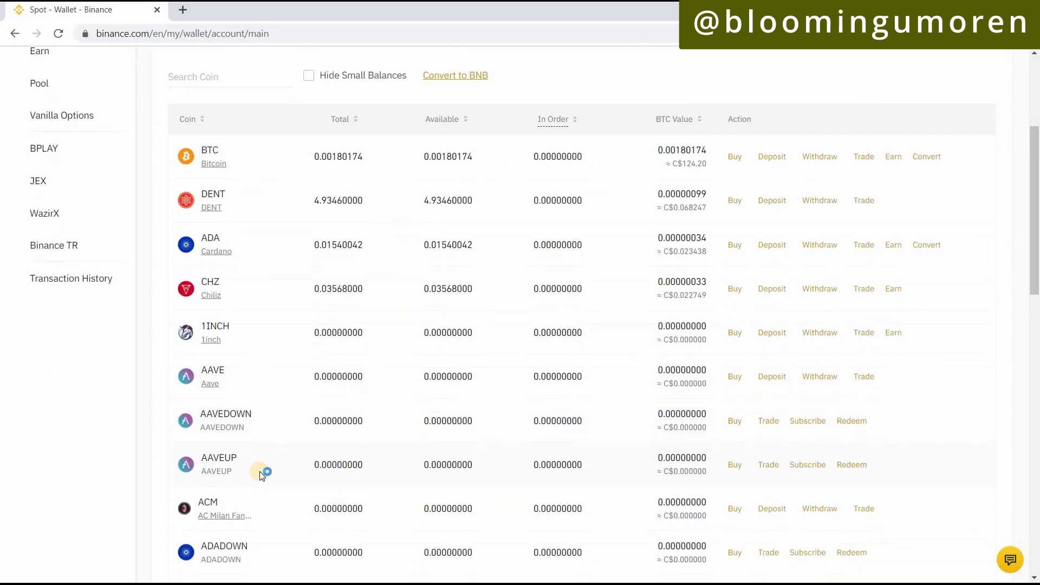
scroll(263, 471, down, 4)
scroll(270, 465, up, 8)
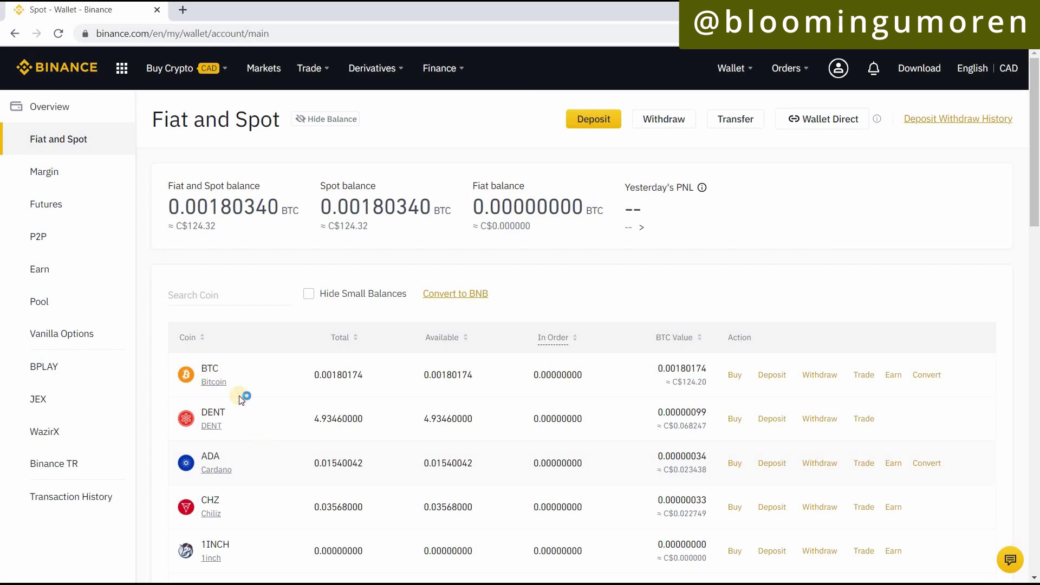
mouse_move(170, 69)
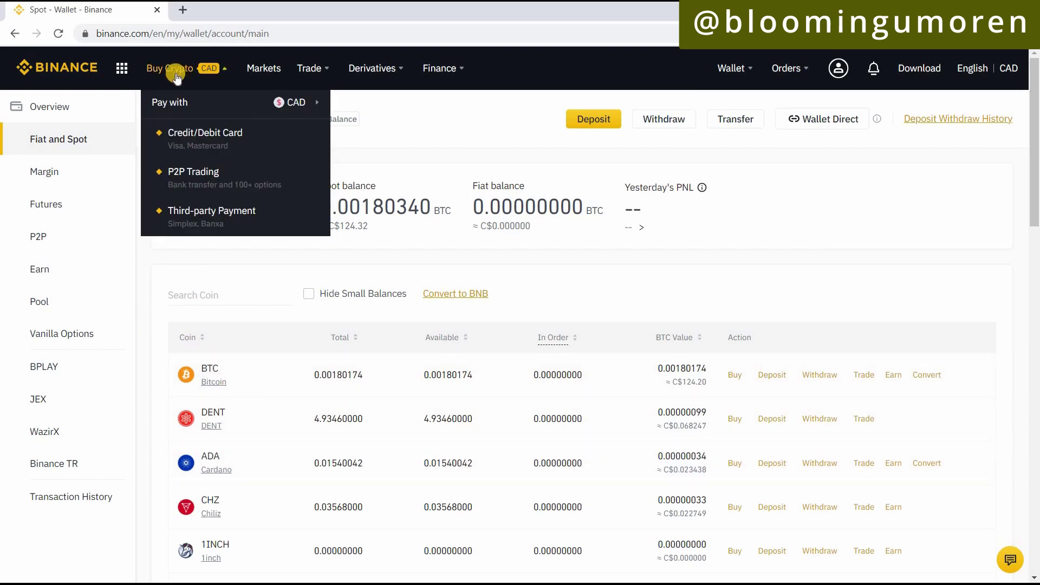
click(185, 178)
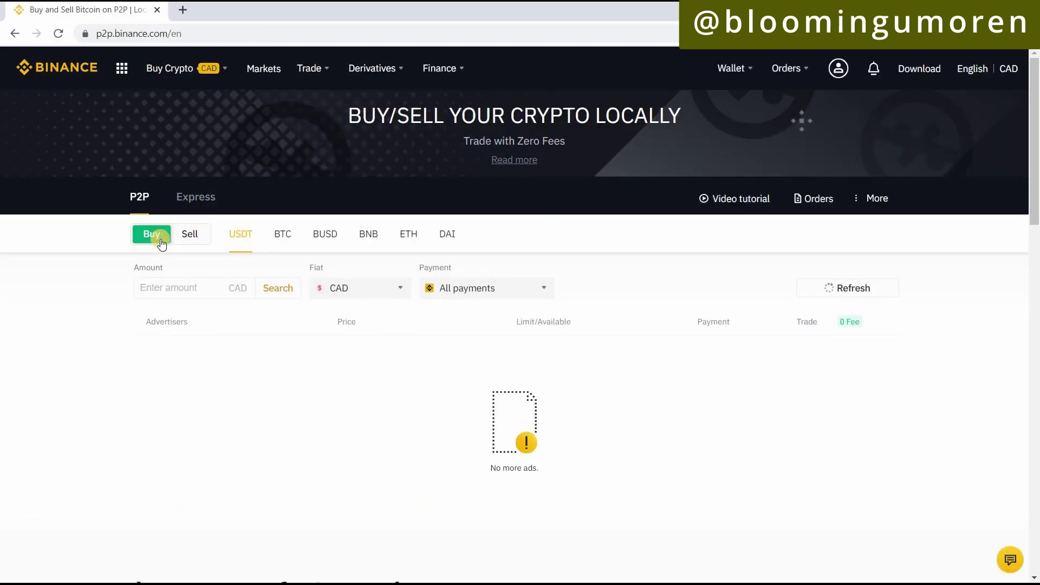
click(189, 236)
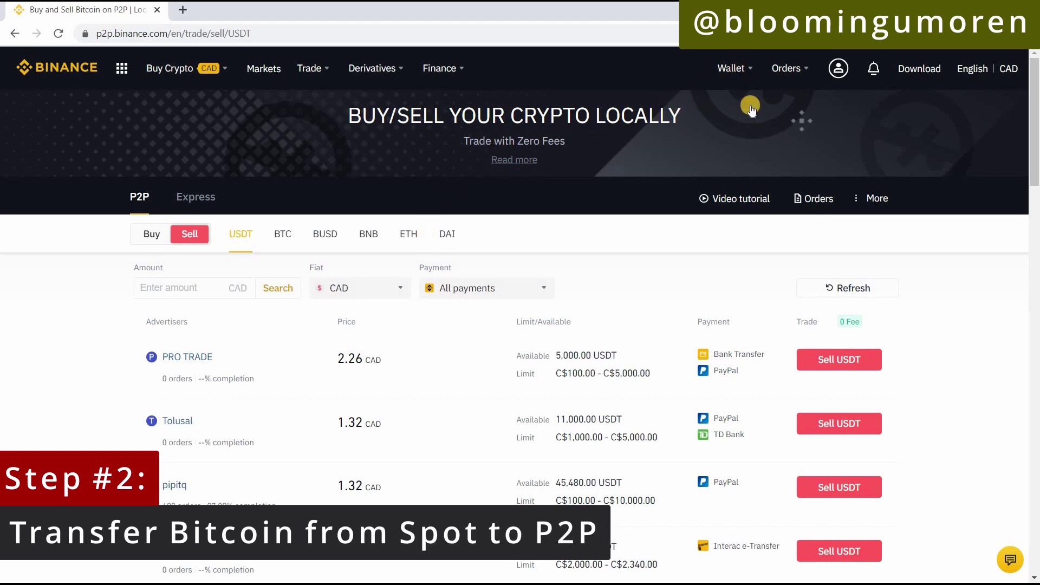
mouse_move(735, 68)
click(760, 135)
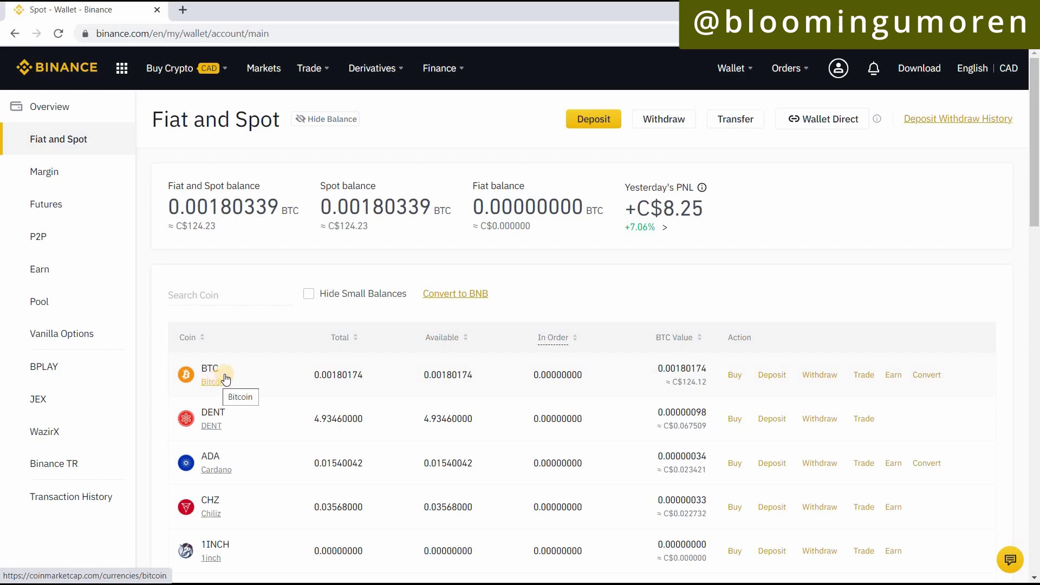
- Start a wallet transfer to the P2P wallet with BTC as the coin
click(735, 120)
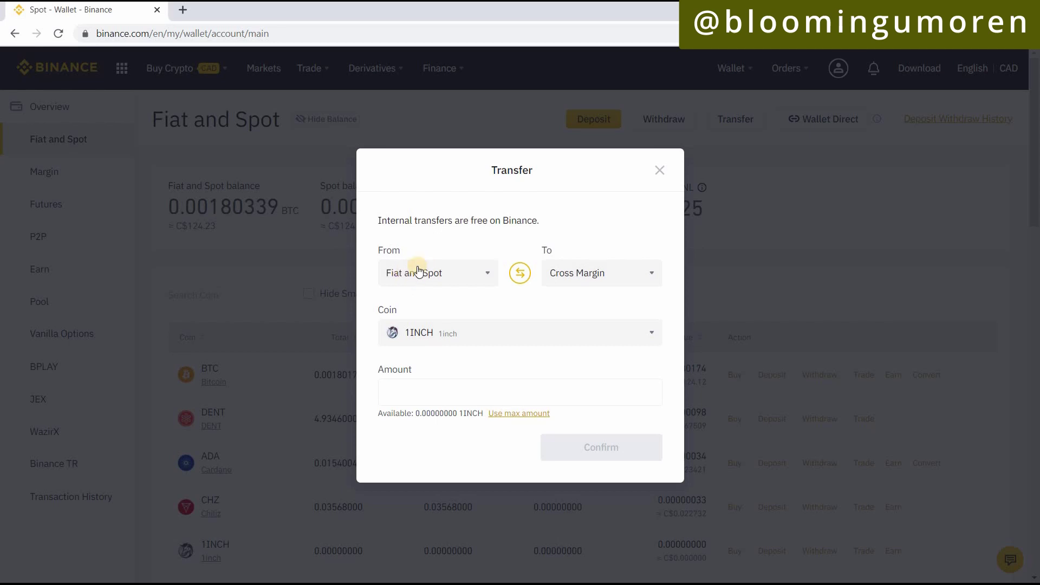
click(601, 275)
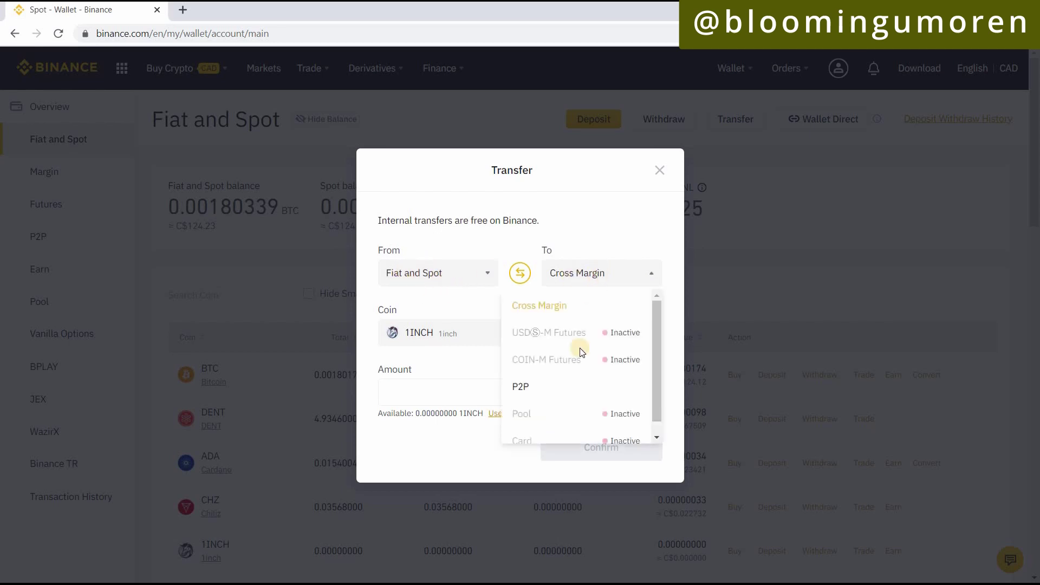
click(527, 383)
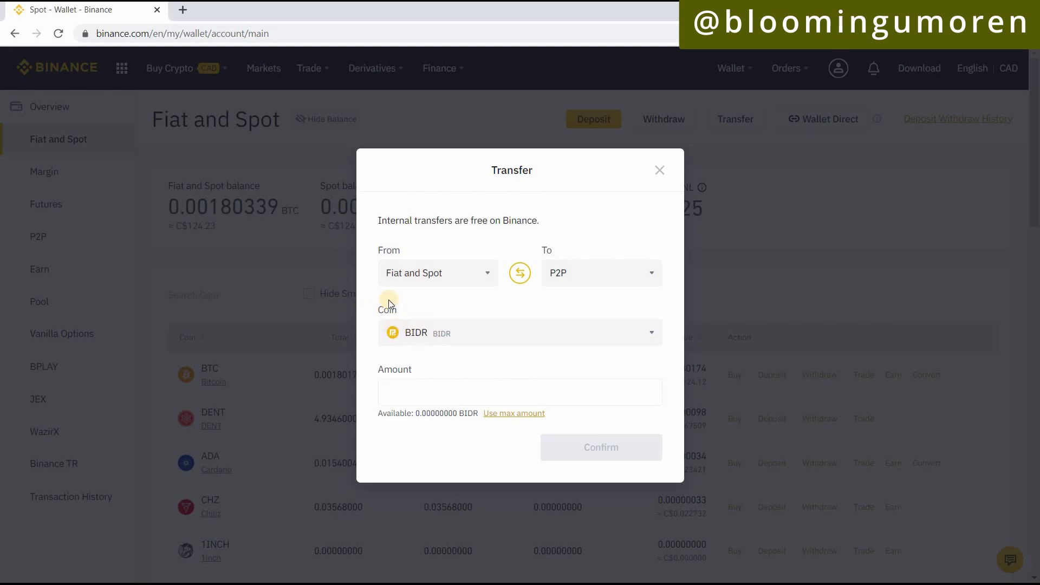
click(494, 338)
click(440, 460)
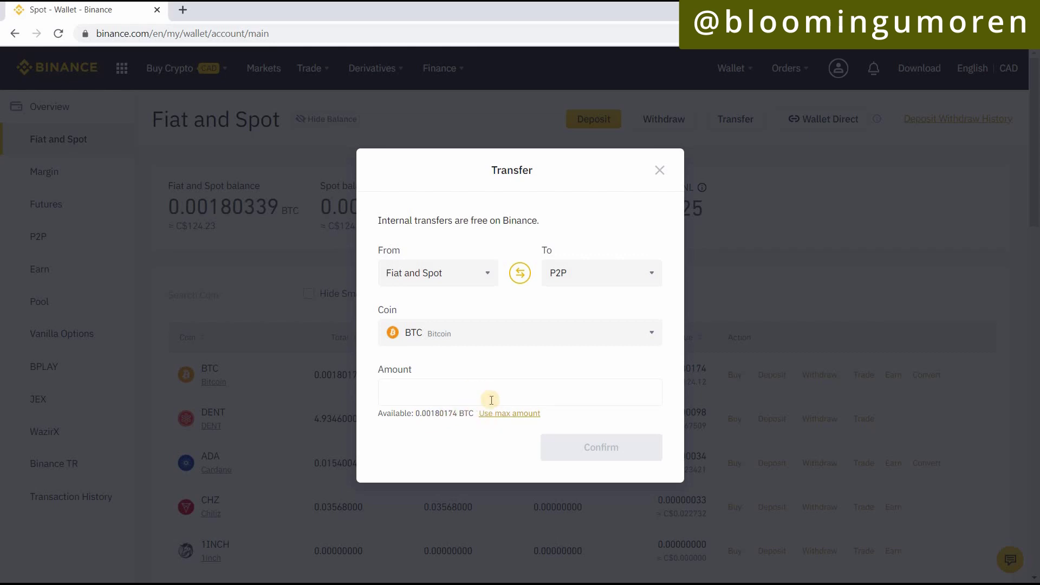
- Use the maximum 0.00180174 BTC amount and confirm the transfer
click(508, 415)
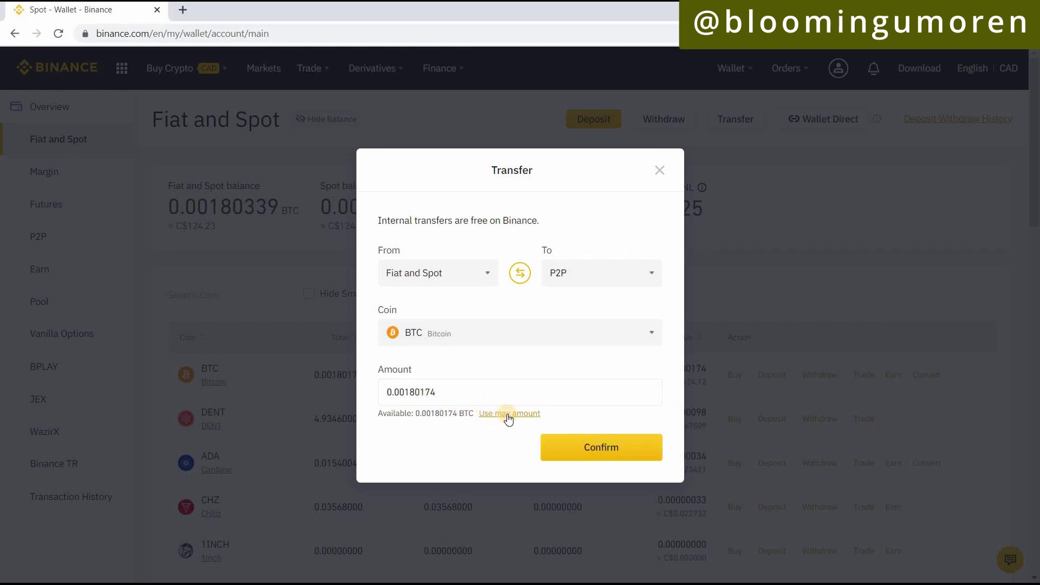
click(400, 393)
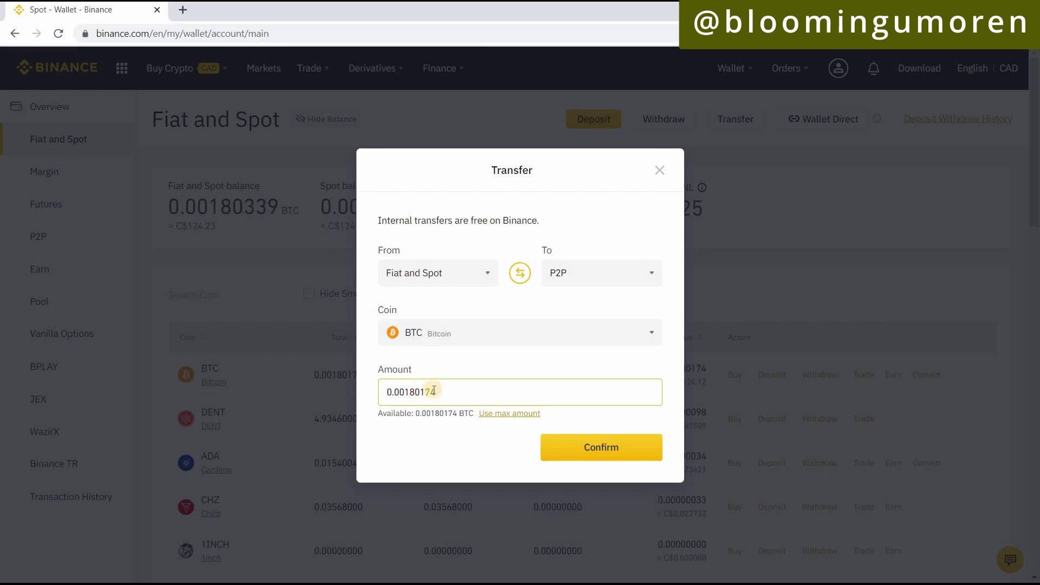
click(446, 446)
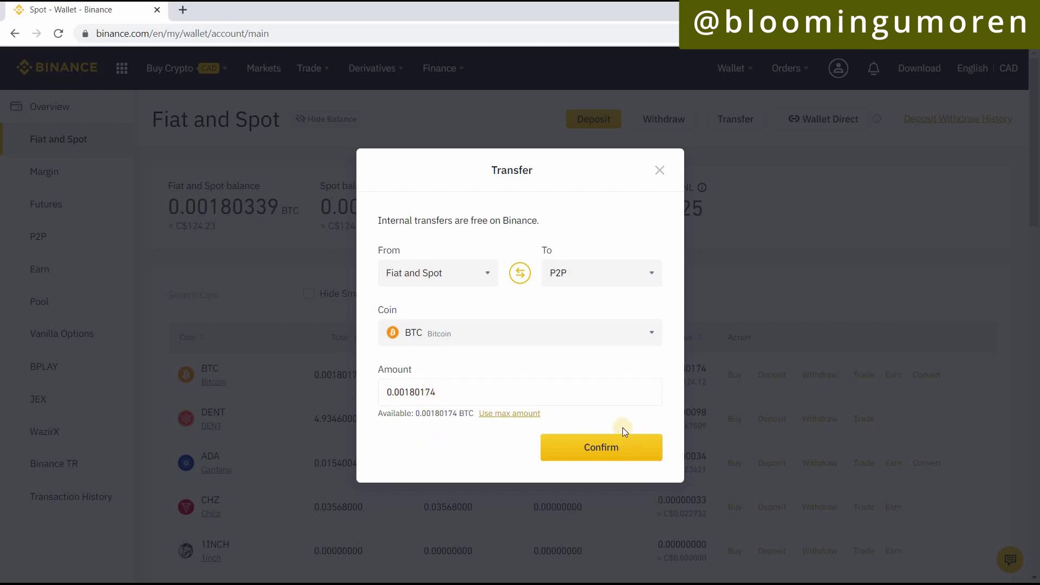
click(599, 450)
click(600, 449)
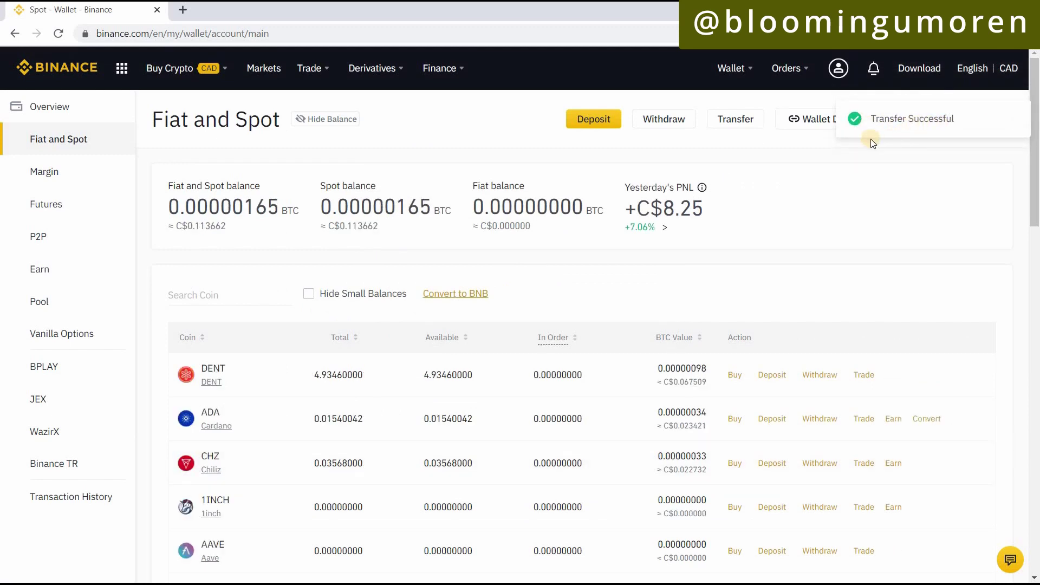
- Open the P2P wallet and unmask its balance, showing 0.00180174 BTC worth about C$124.25
mouse_move(732, 67)
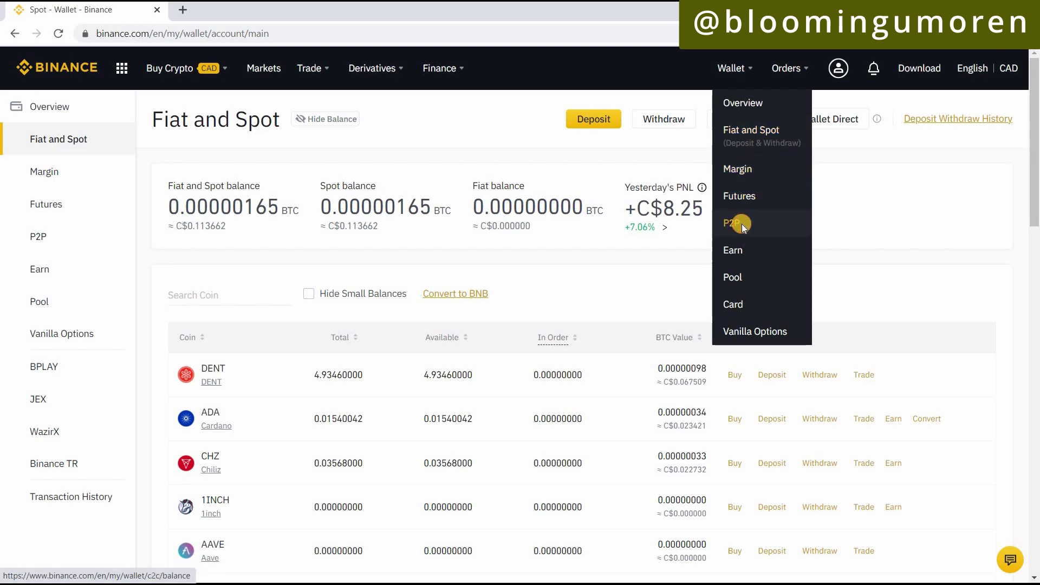
click(741, 230)
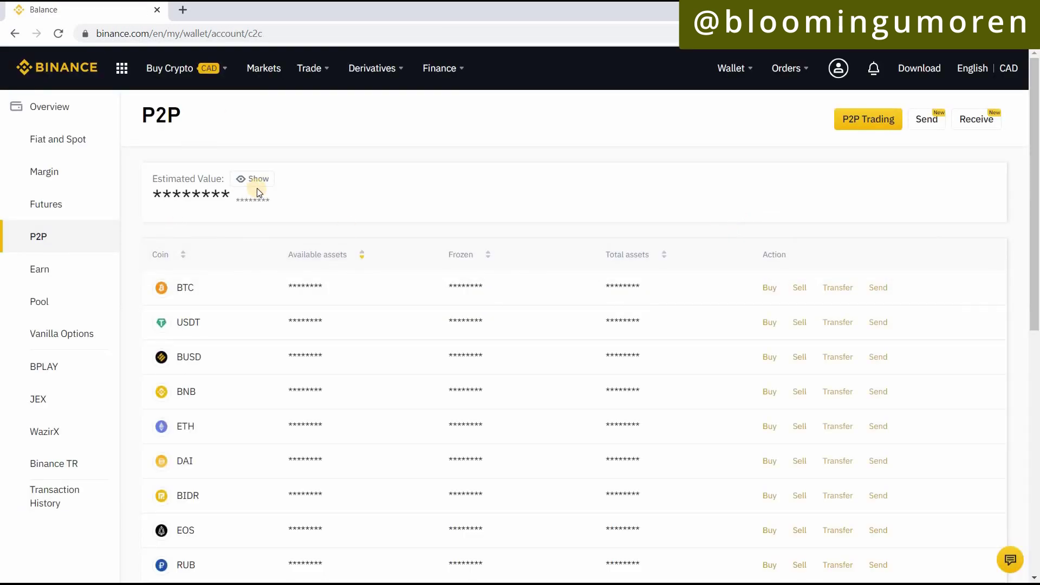
click(264, 180)
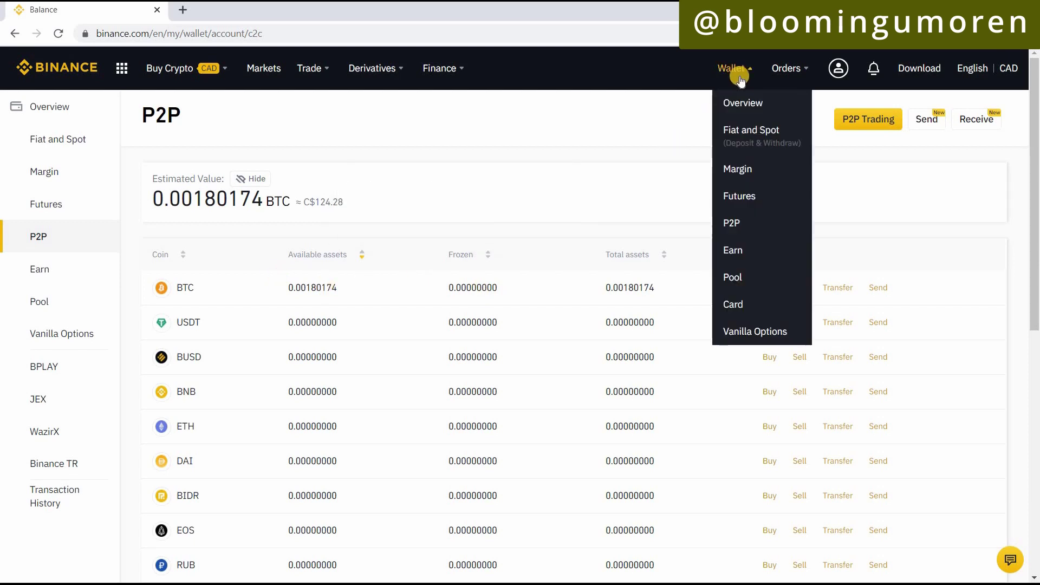
mouse_move(734, 69)
click(760, 142)
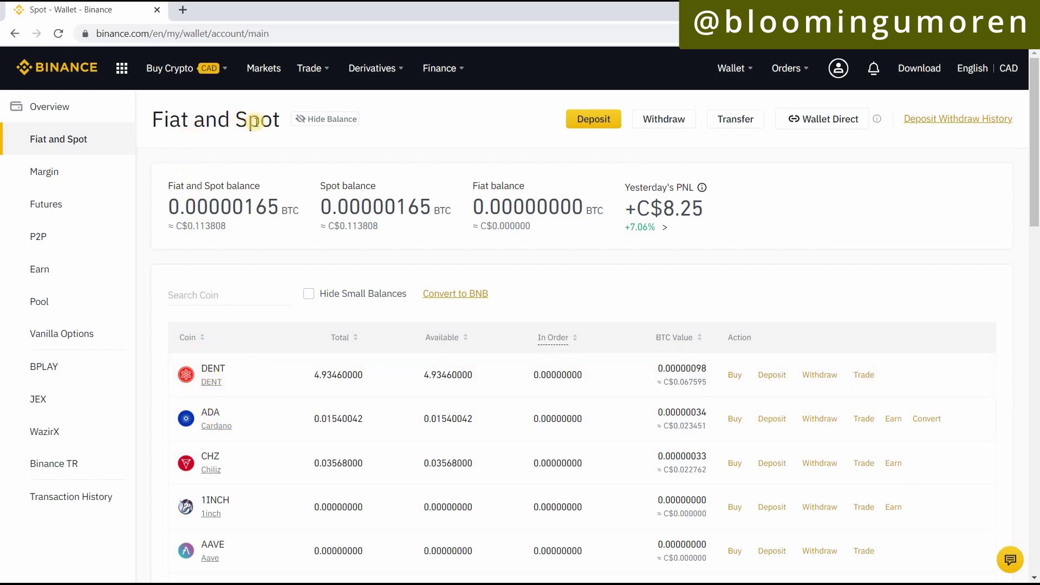
mouse_move(732, 67)
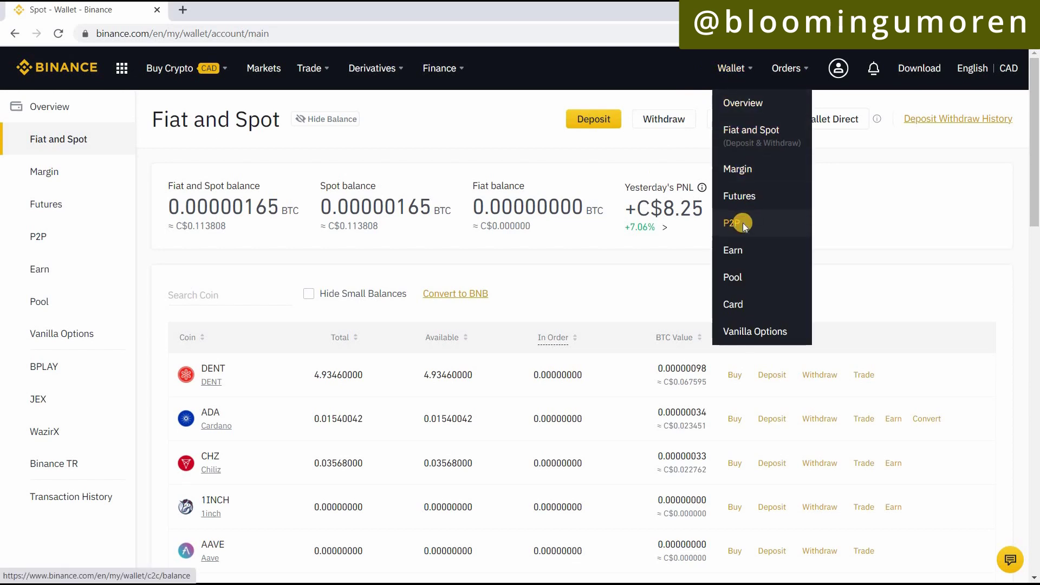
click(742, 222)
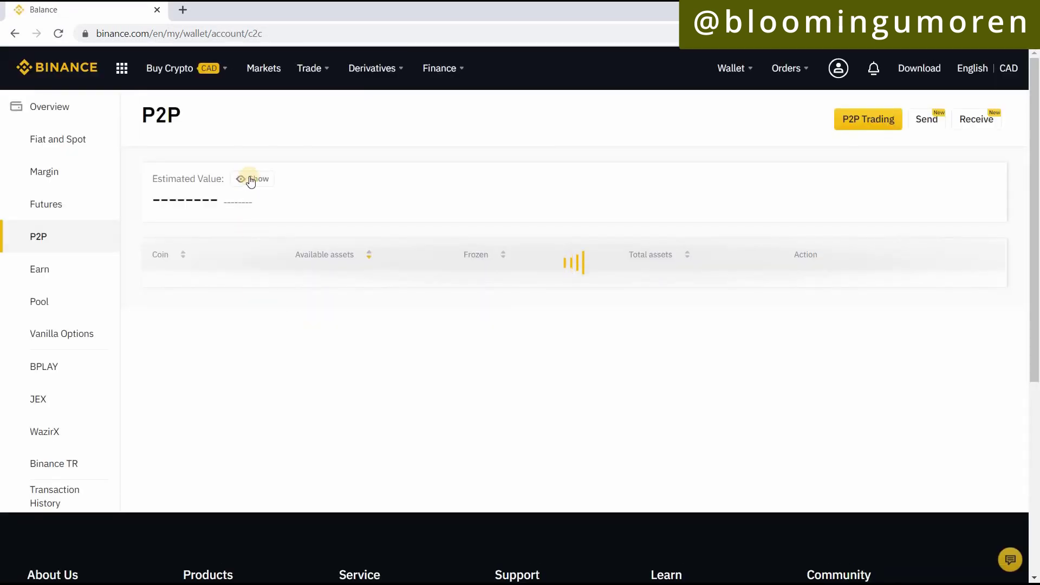
click(262, 178)
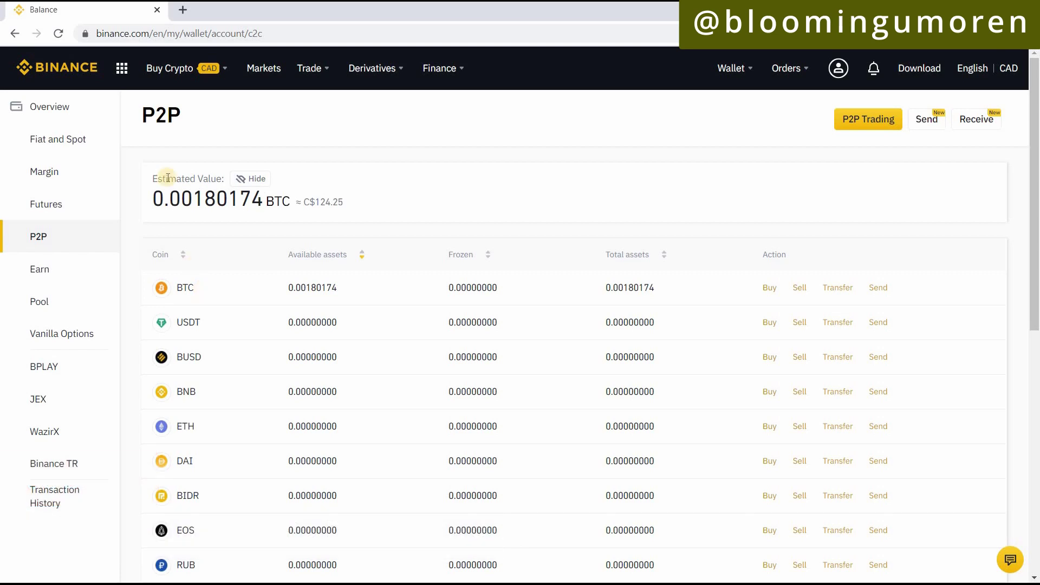
- Open the P2P trading marketplace on the Sell side
mouse_move(185, 71)
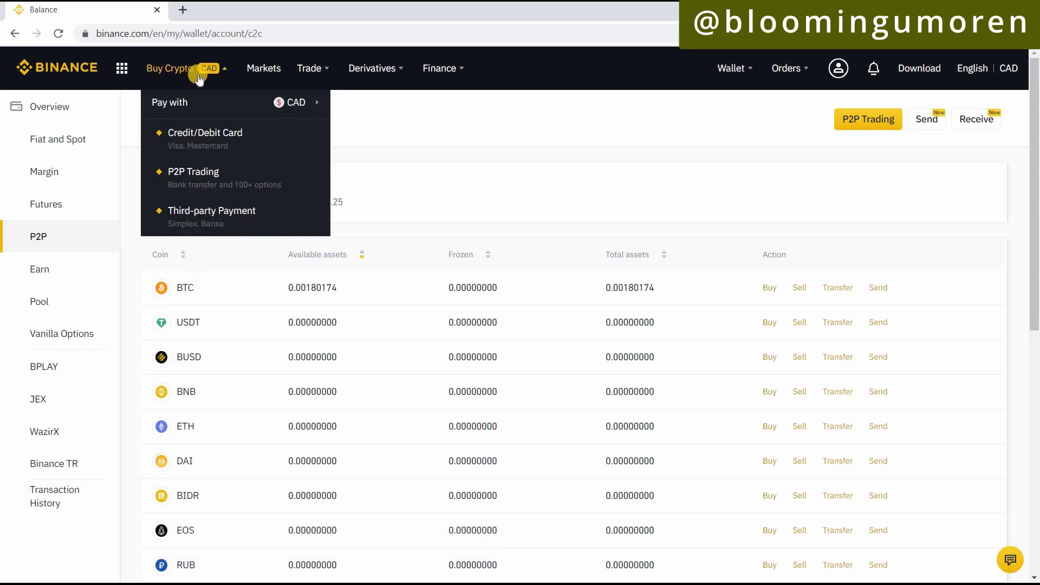
click(194, 178)
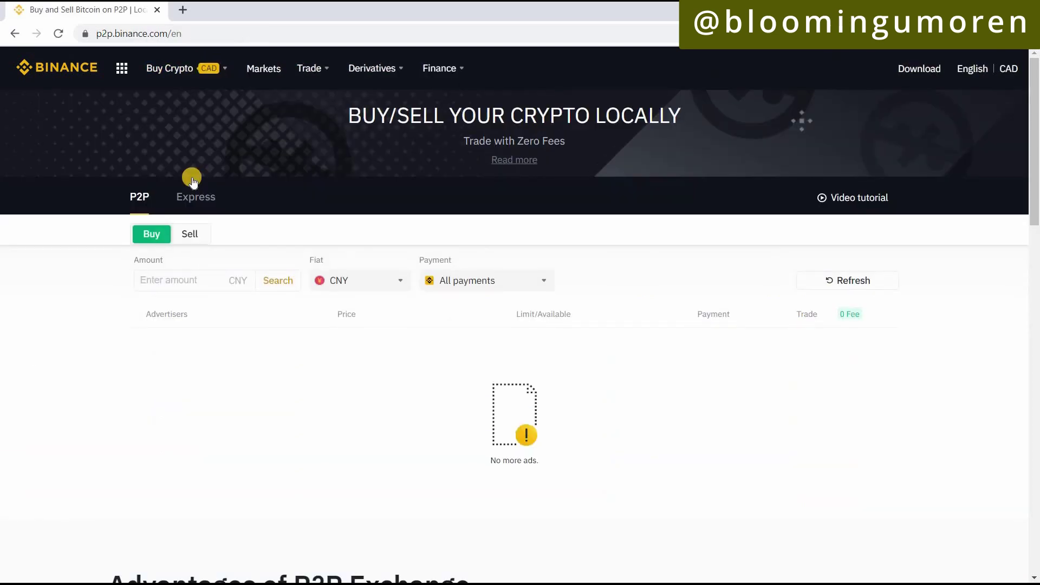
click(191, 235)
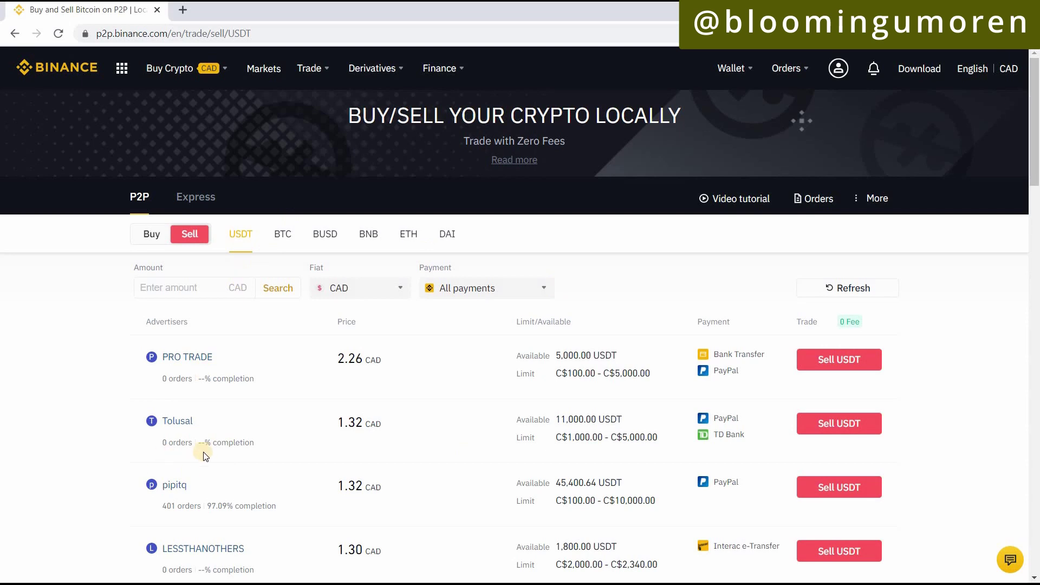
- Switch the sell listings from USDT to BTC offers priced in CAD
scroll(213, 416, down, 4)
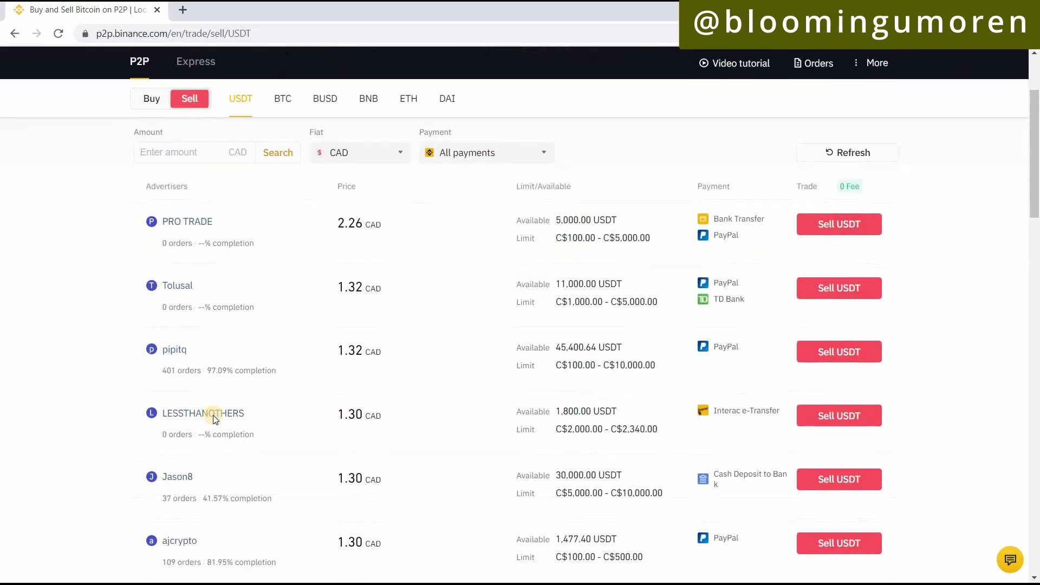
scroll(214, 417, down, 3)
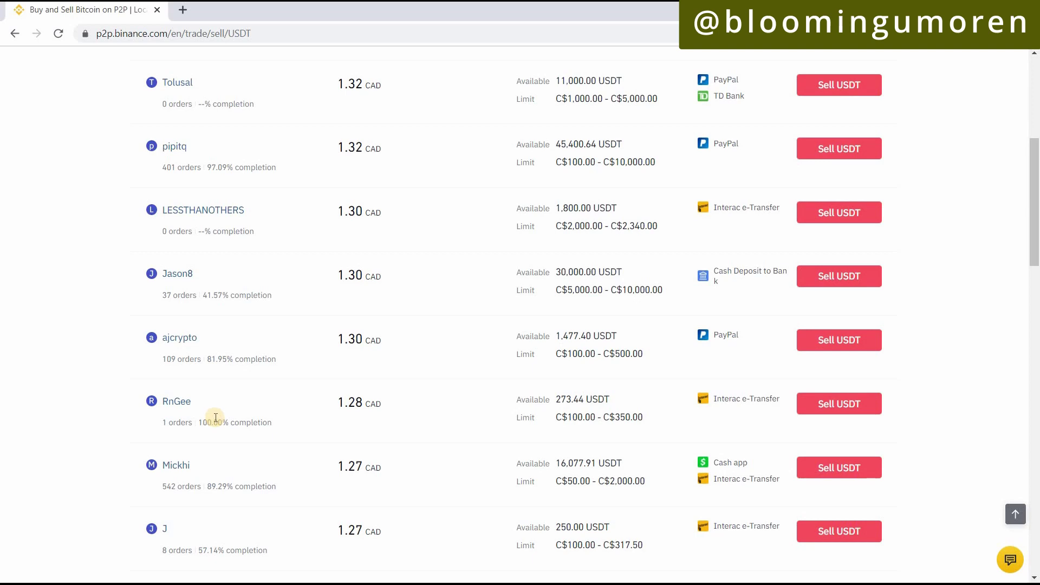
scroll(222, 427, up, 4)
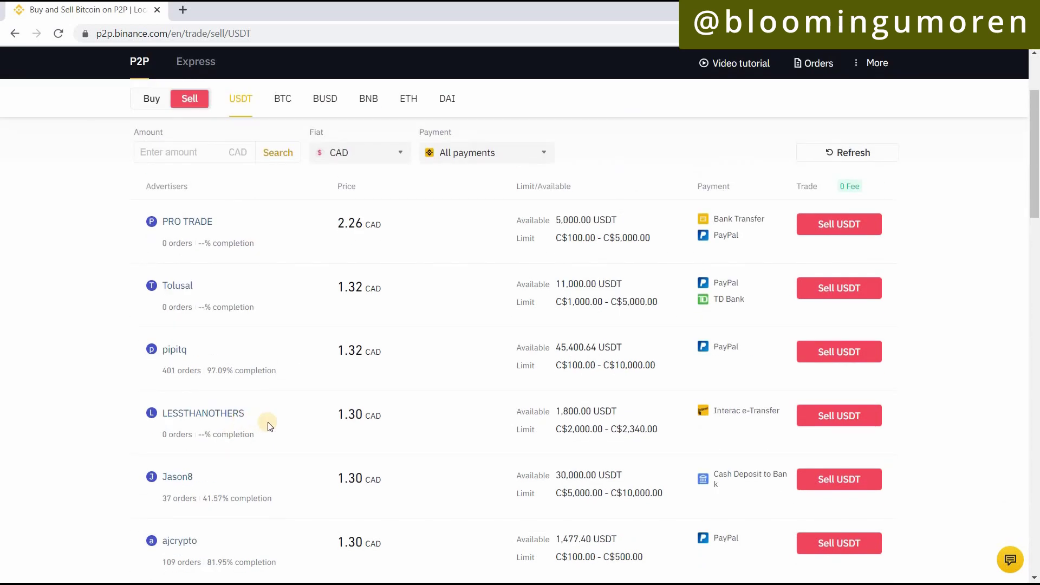
scroll(269, 426, up, 3)
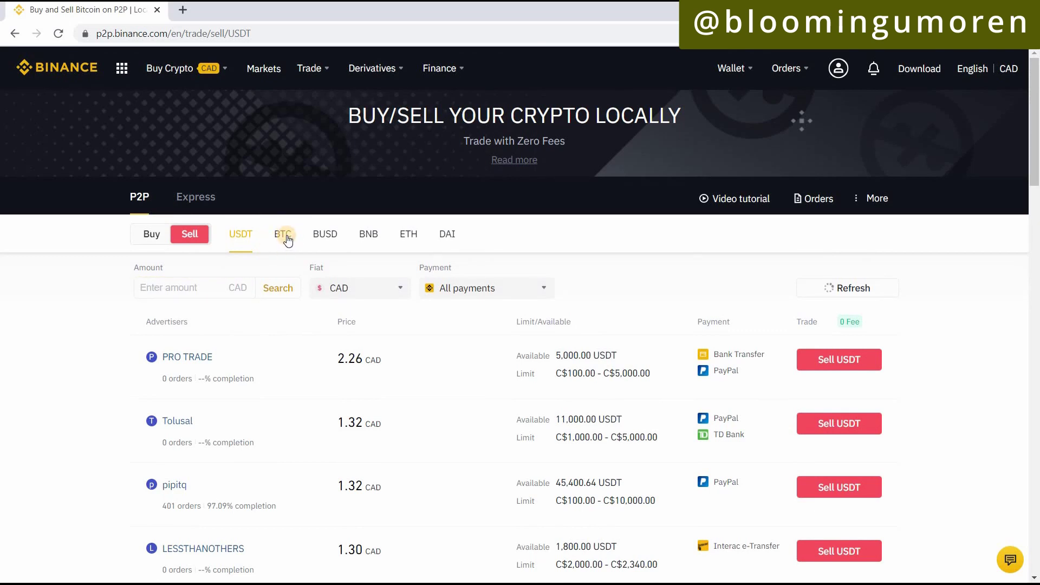
click(287, 240)
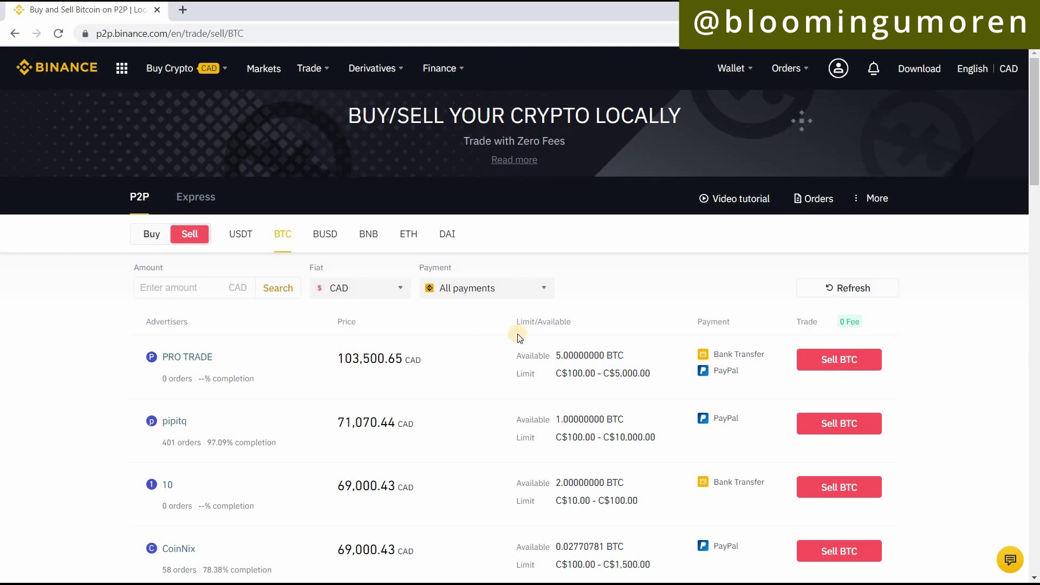
- Filter the BTC buyer ads to the Interac e-Transfer payment method, searching 'INT'
click(510, 293)
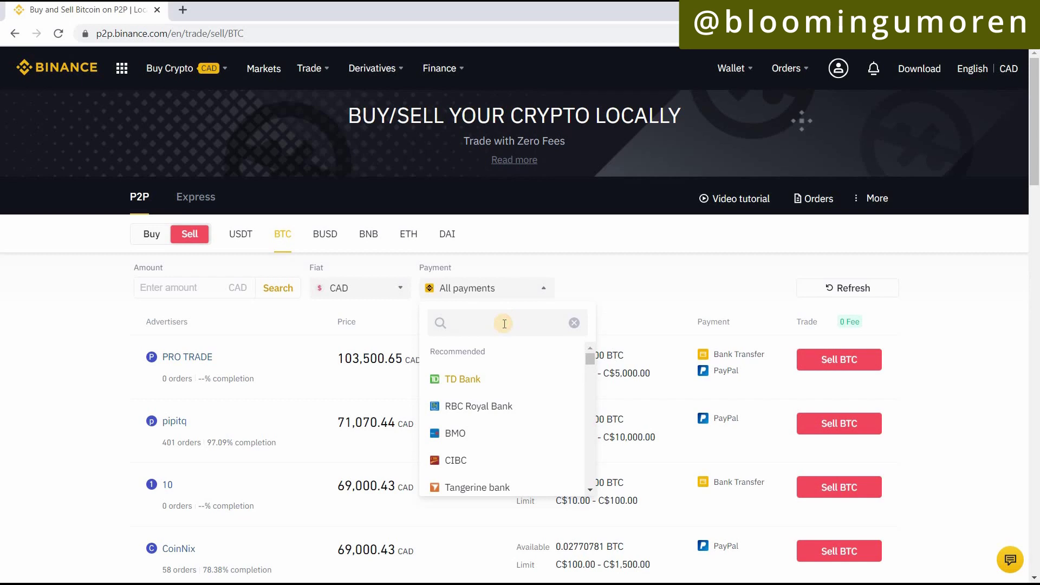
text(INT)
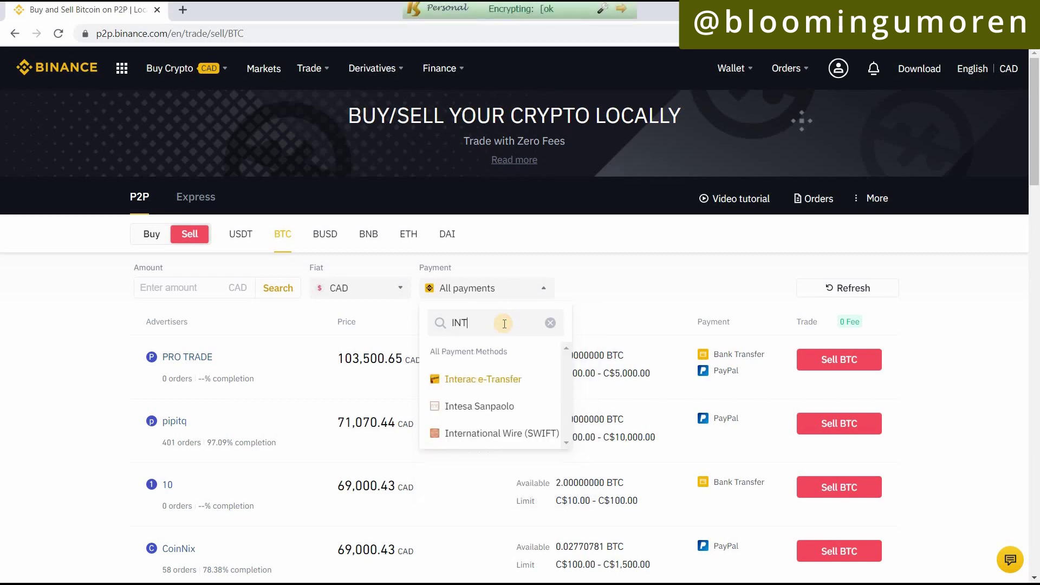
click(499, 381)
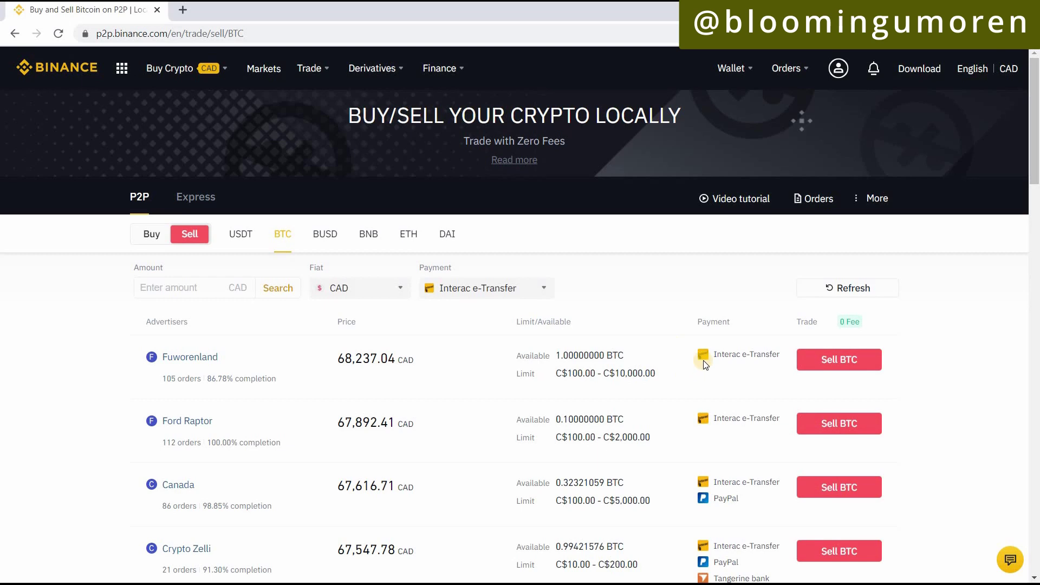
scroll(704, 365, down, 1)
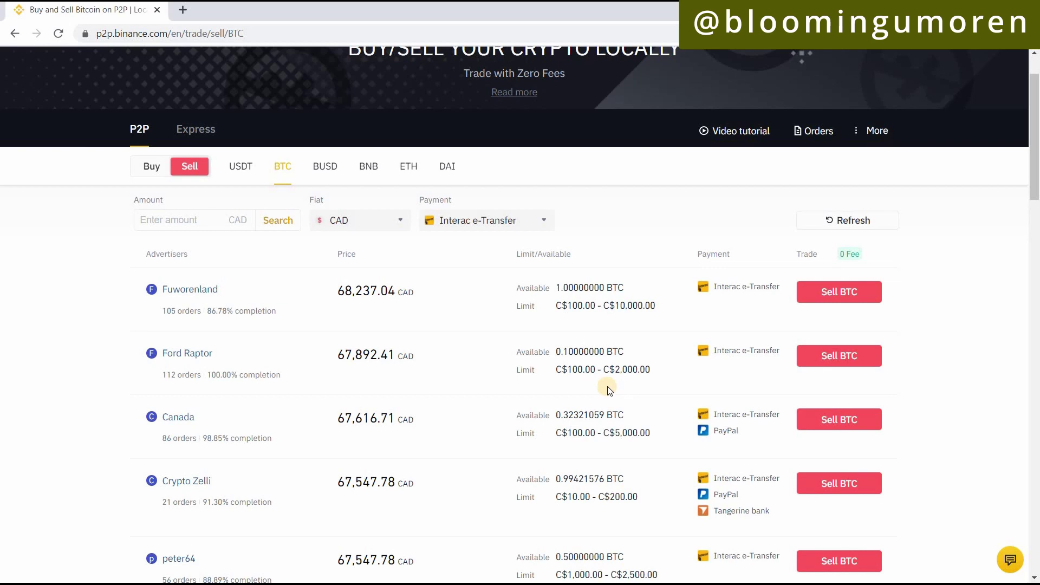
scroll(610, 390, down, 4)
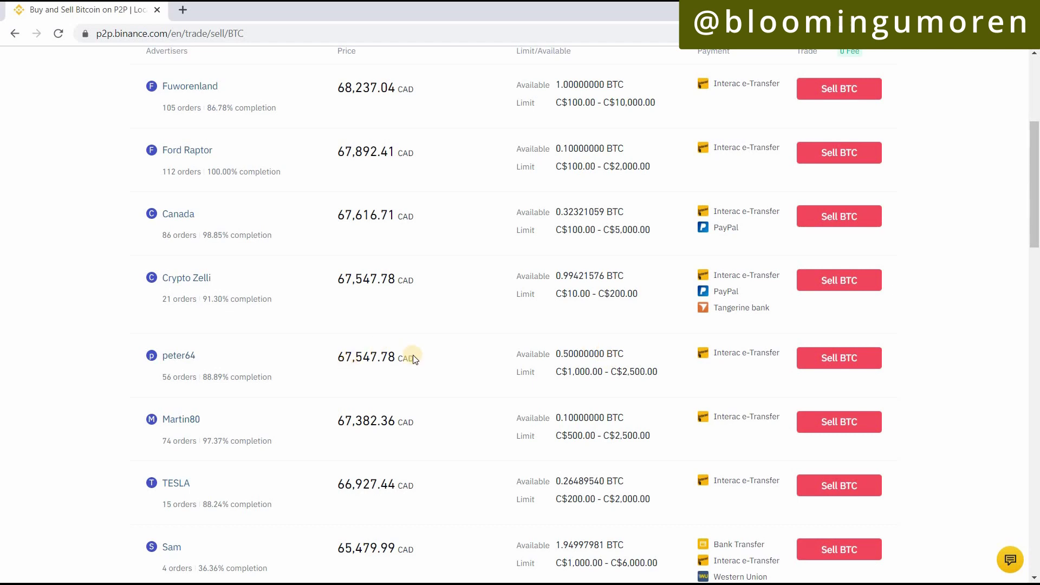
scroll(413, 355, up, 5)
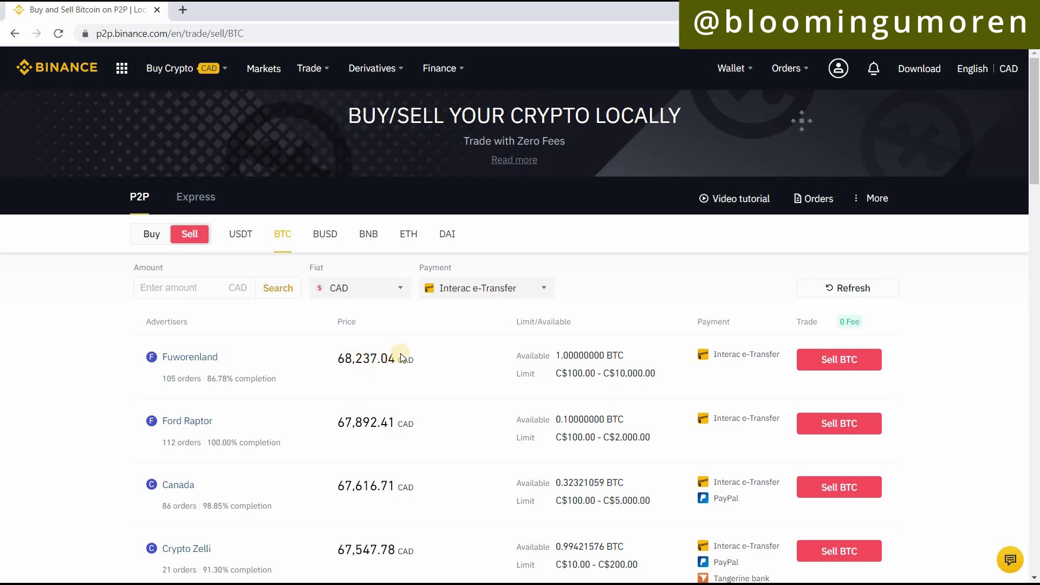
scroll(401, 358, down, 1)
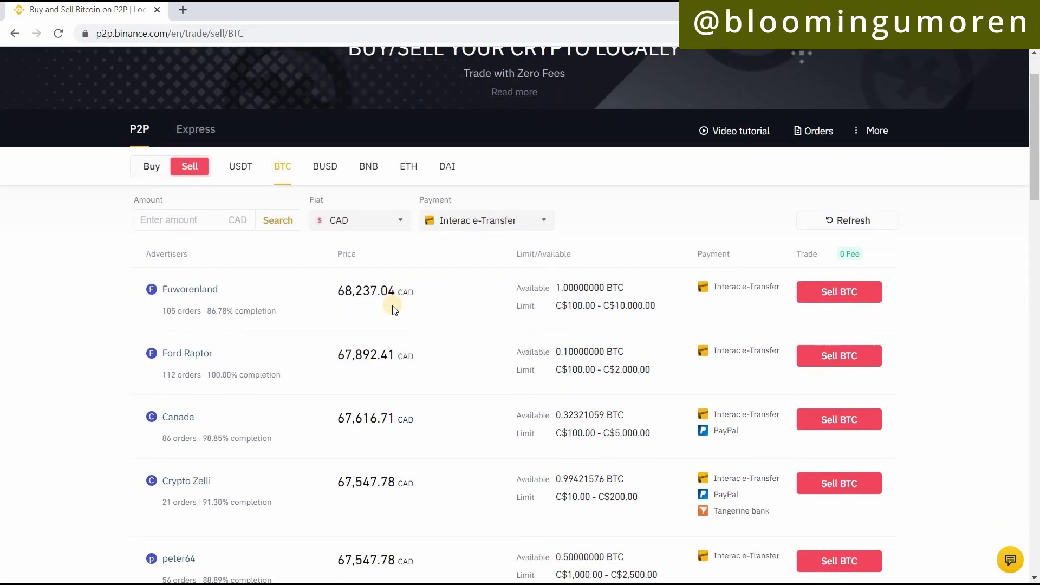
scroll(395, 304, down, 3)
scroll(402, 487, down, 8)
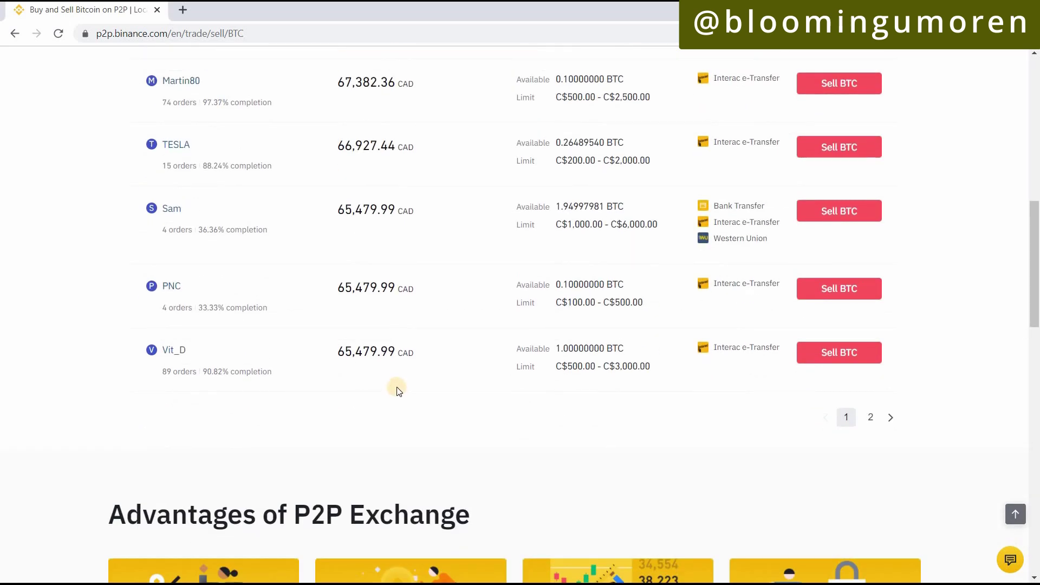
scroll(399, 390, up, 12)
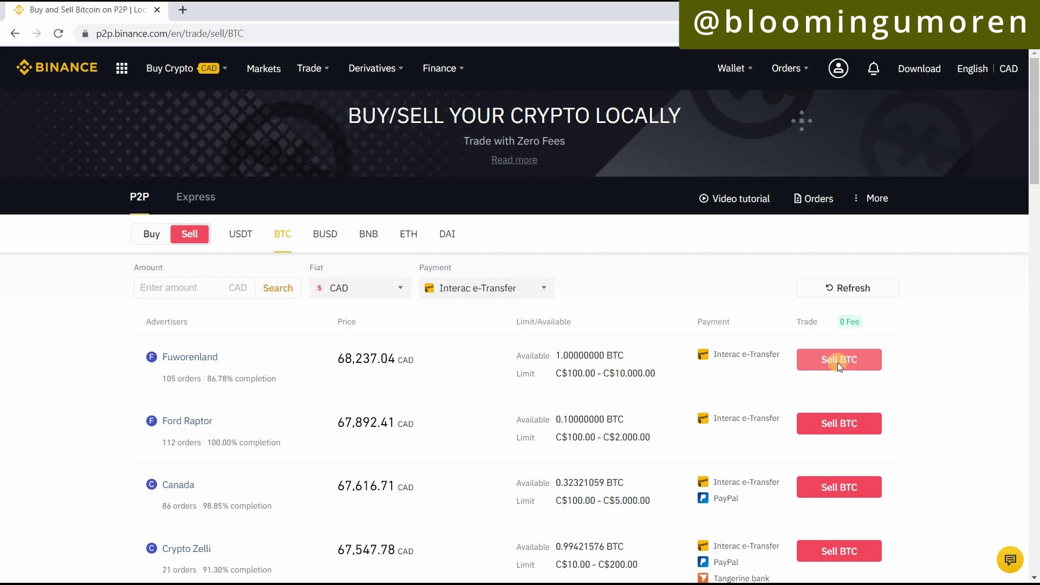
- Sell all 0.00180174 BTC to the 68,237.04 CAD buyer for 122.94 CAD, then set a payment method
click(838, 361)
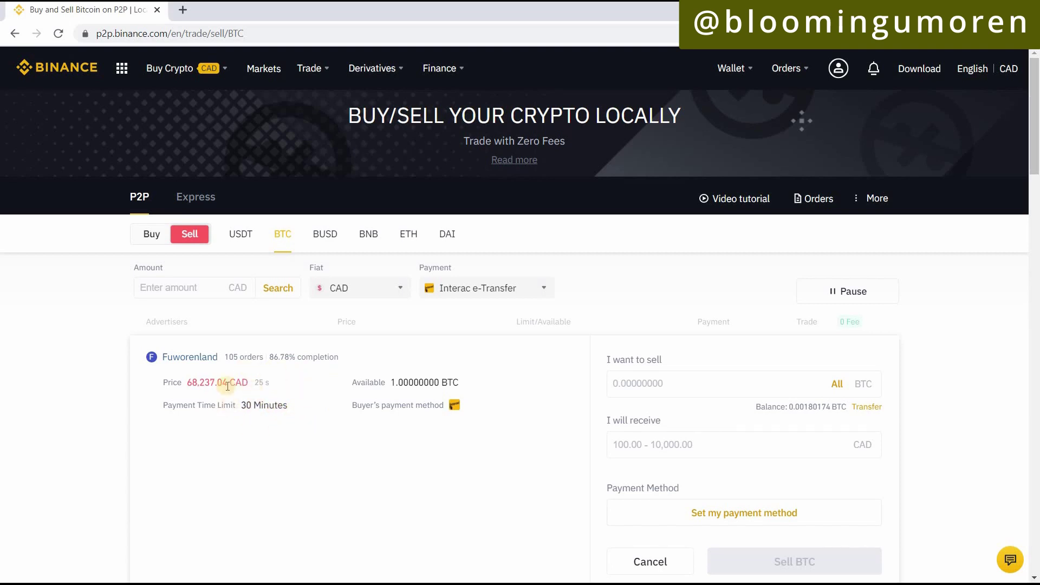
click(697, 379)
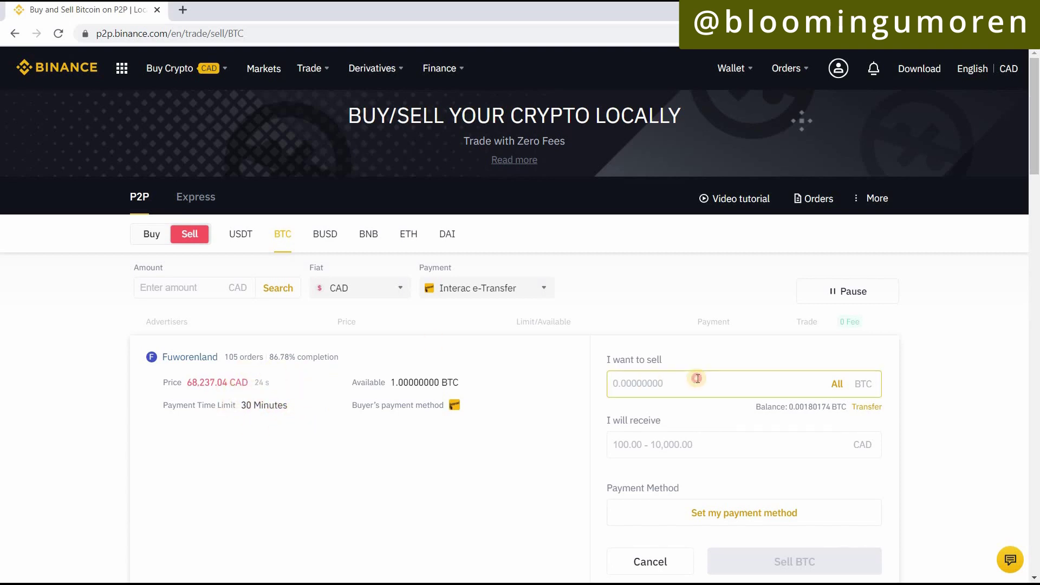
click(839, 385)
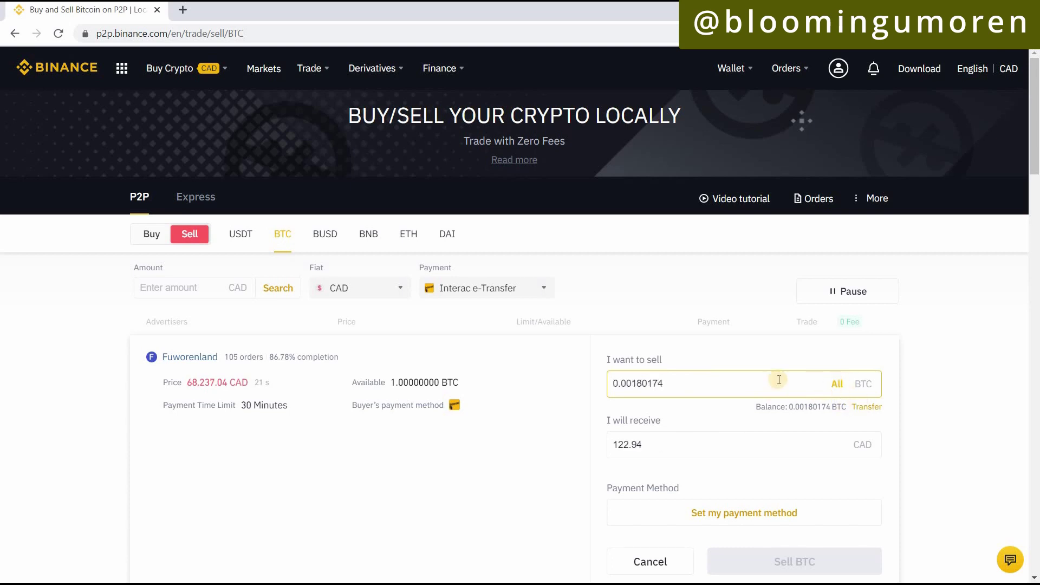
click(734, 442)
scroll(605, 383, down, 1)
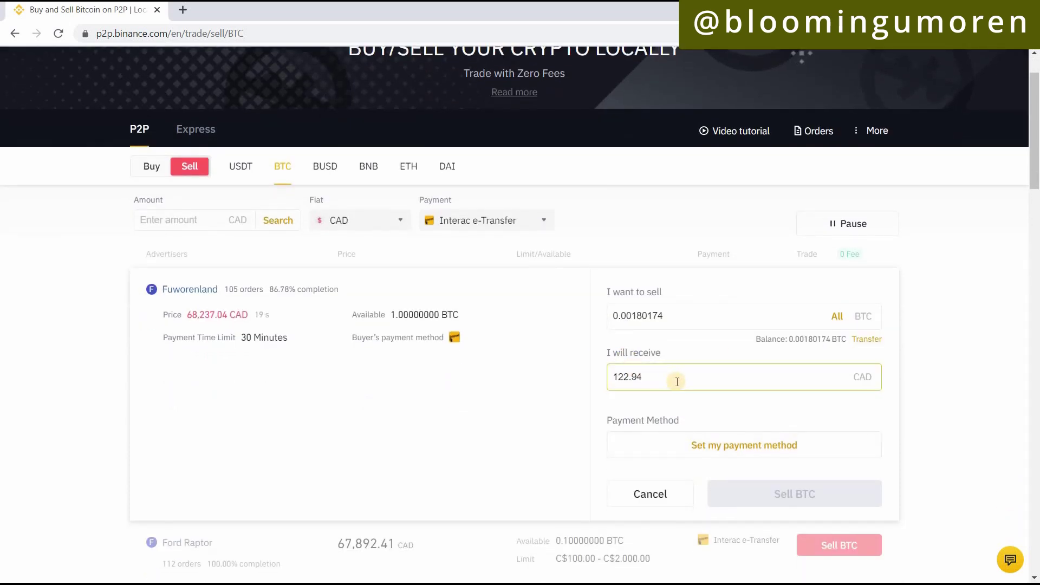
click(755, 448)
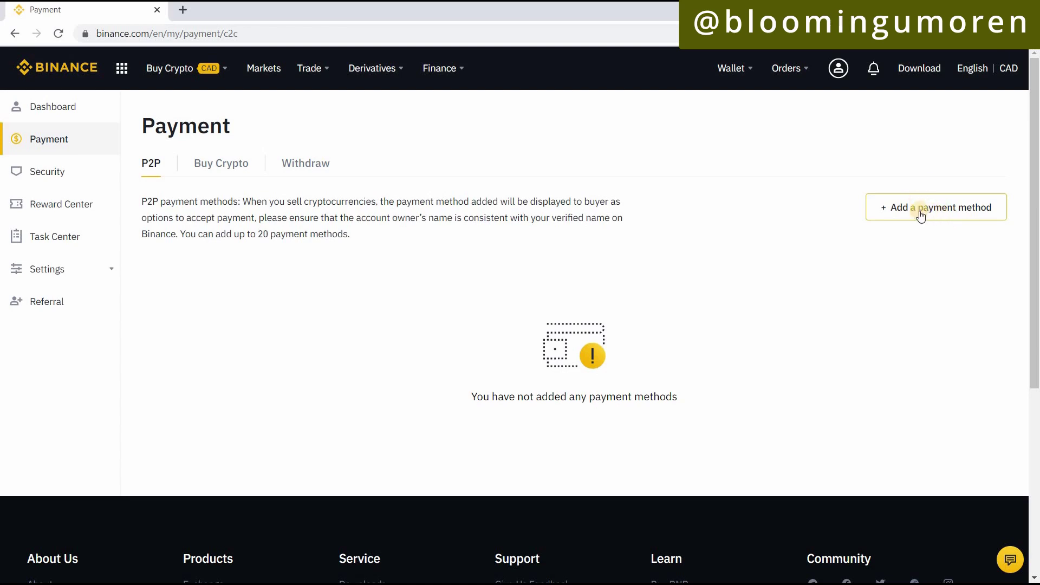
- Add a new payment method, searching 'INTE' and choosing Interac e-Transfer
click(948, 211)
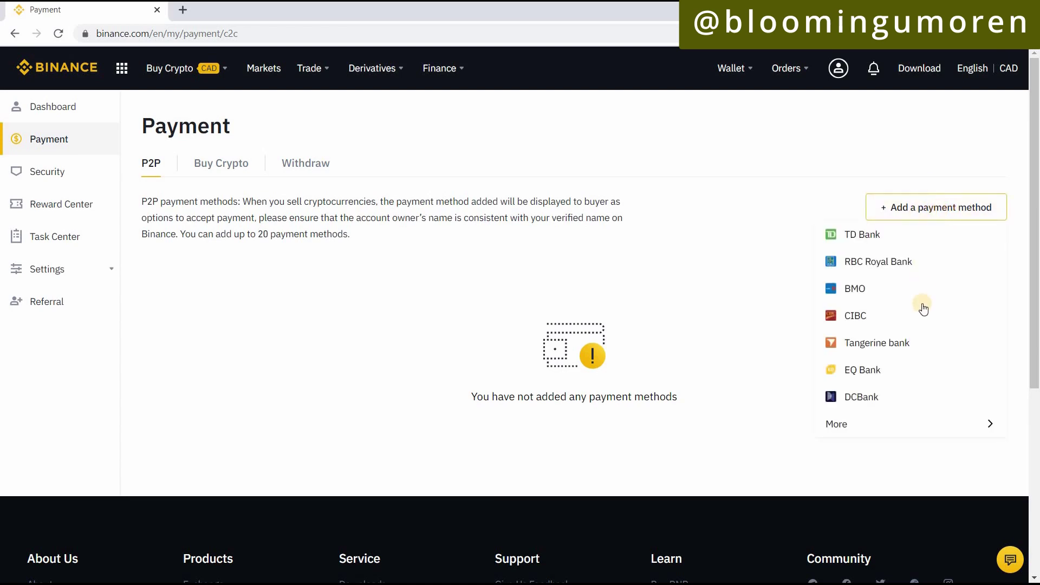
click(843, 424)
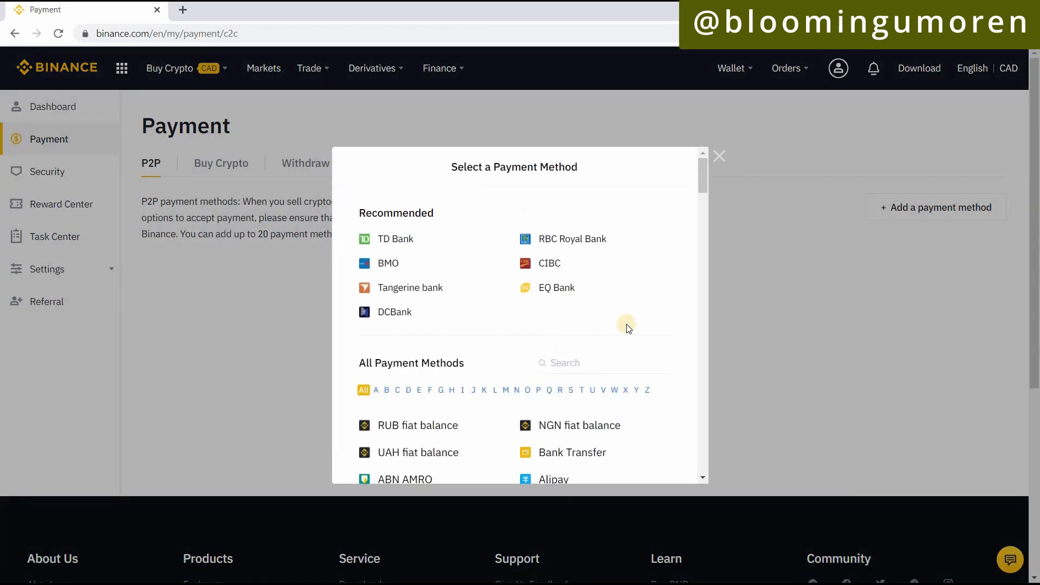
click(581, 364)
text(INTE)
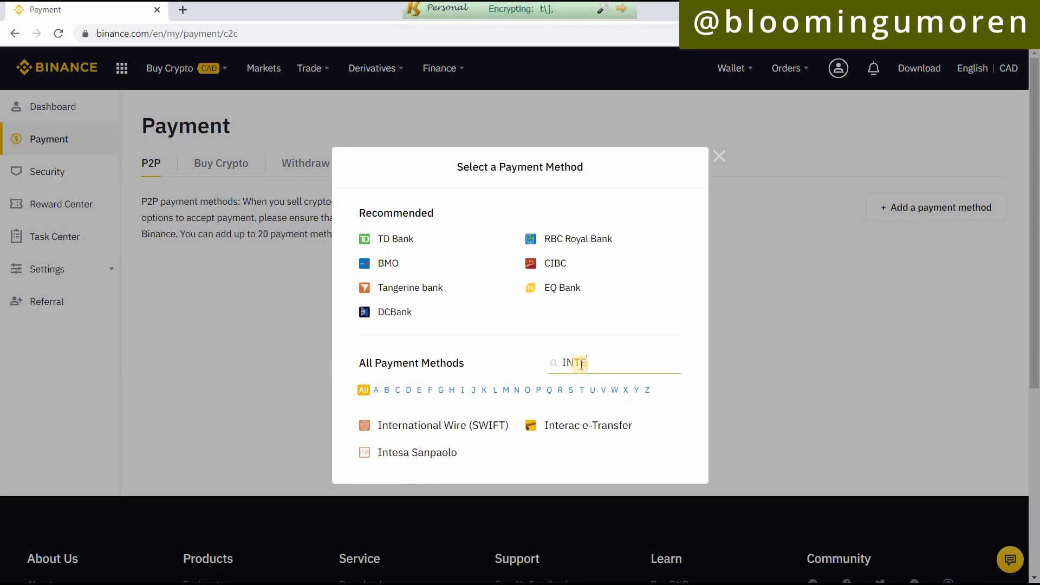
click(585, 426)
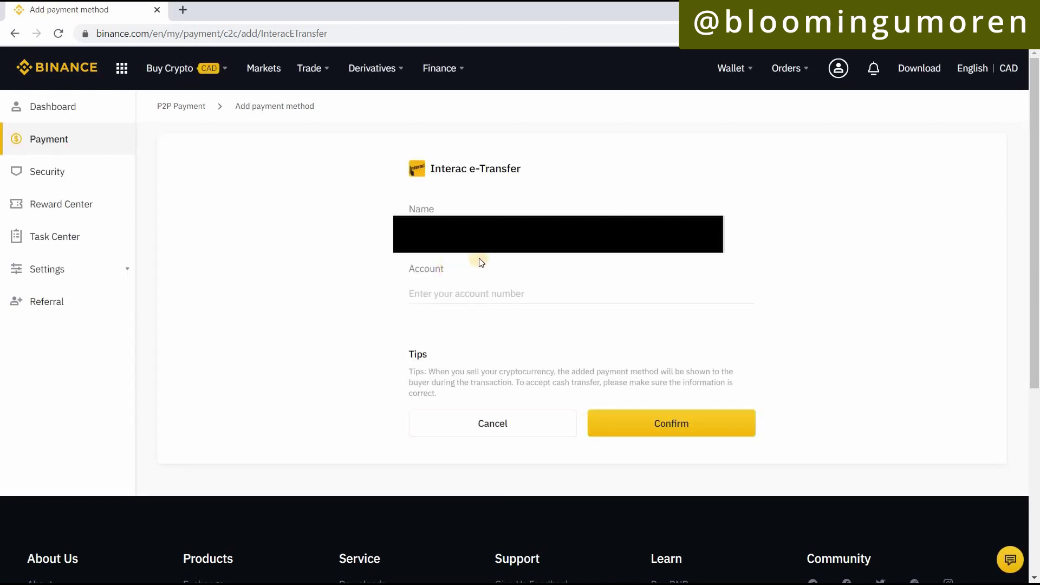
- Enter the e-Transfer account e-mail and confirm the Interac e-Transfer details
click(486, 294)
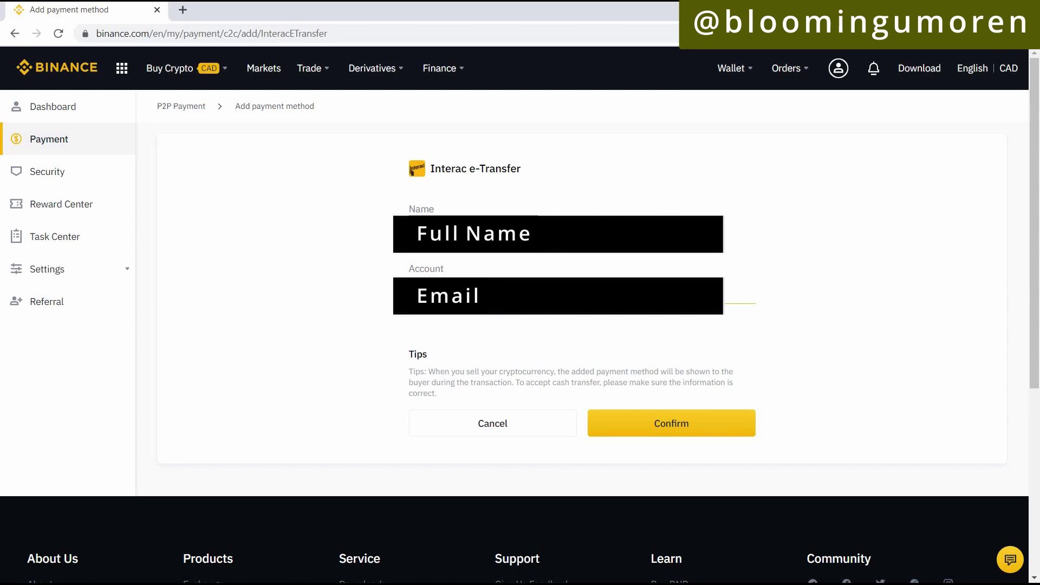
click(683, 423)
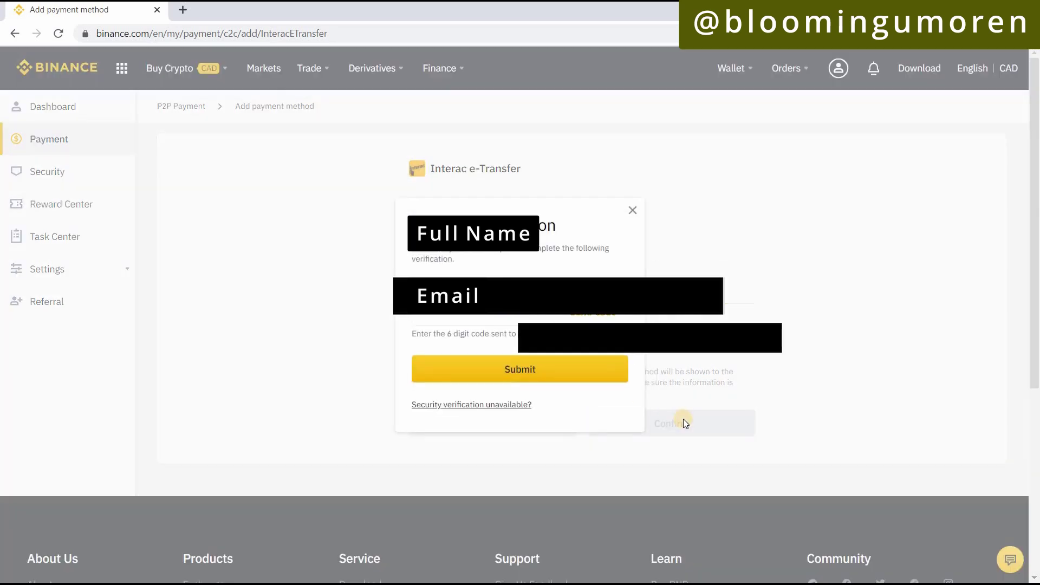
- Request an SMS code in the Security verification dialog and enter the received code
click(422, 309)
click(495, 227)
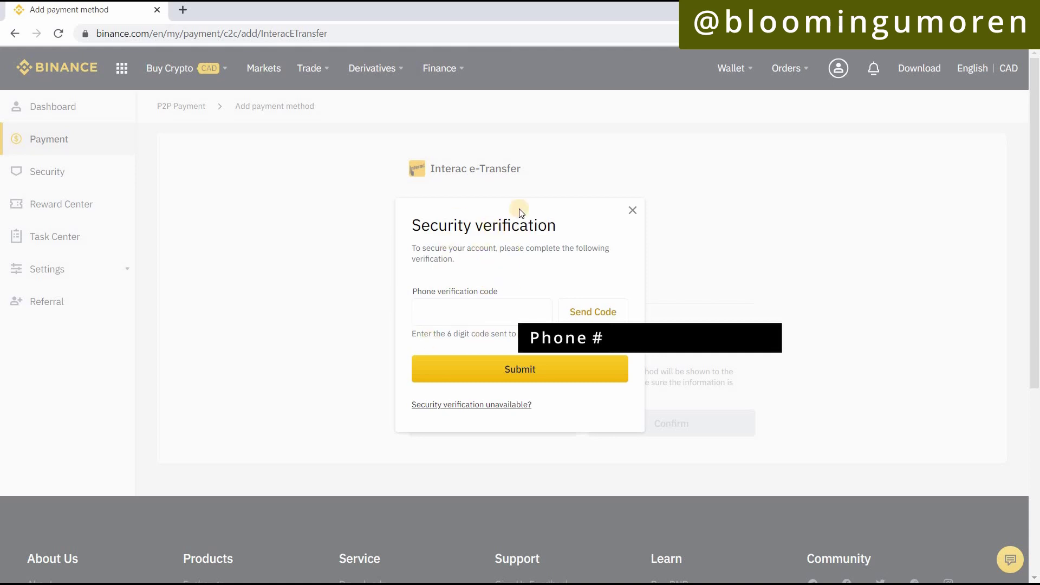
click(532, 316)
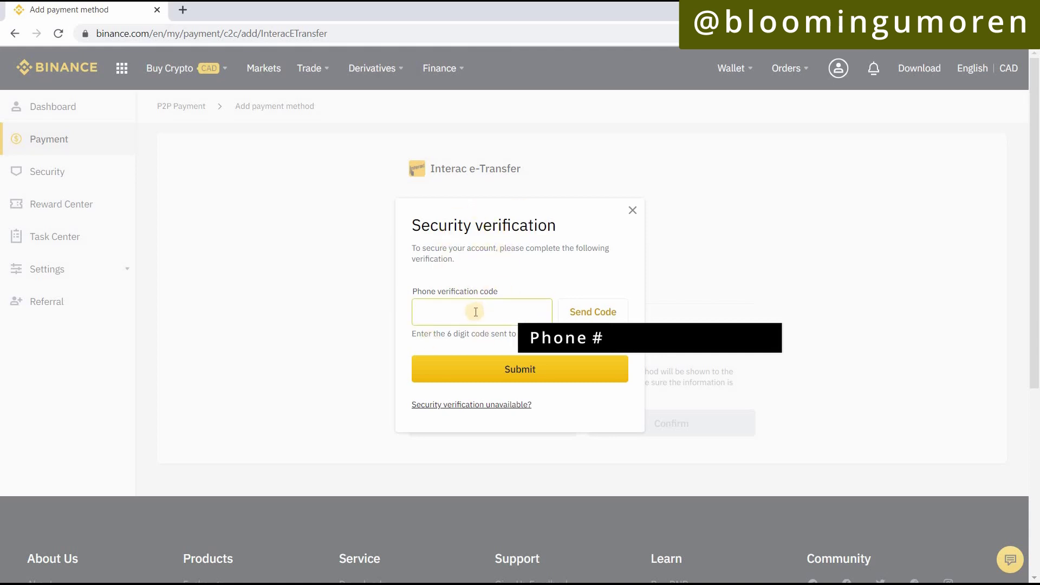
click(577, 319)
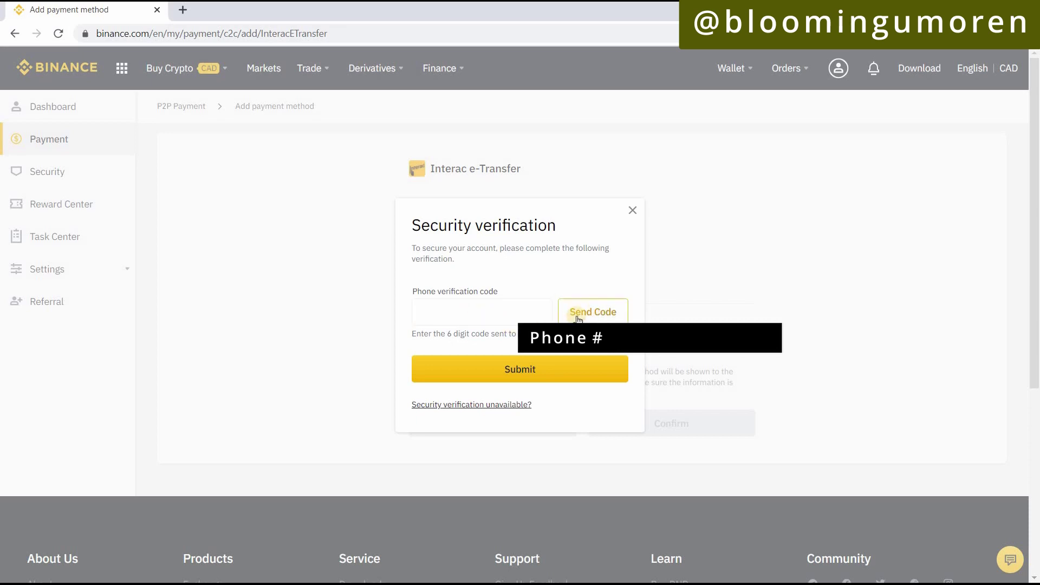
click(583, 303)
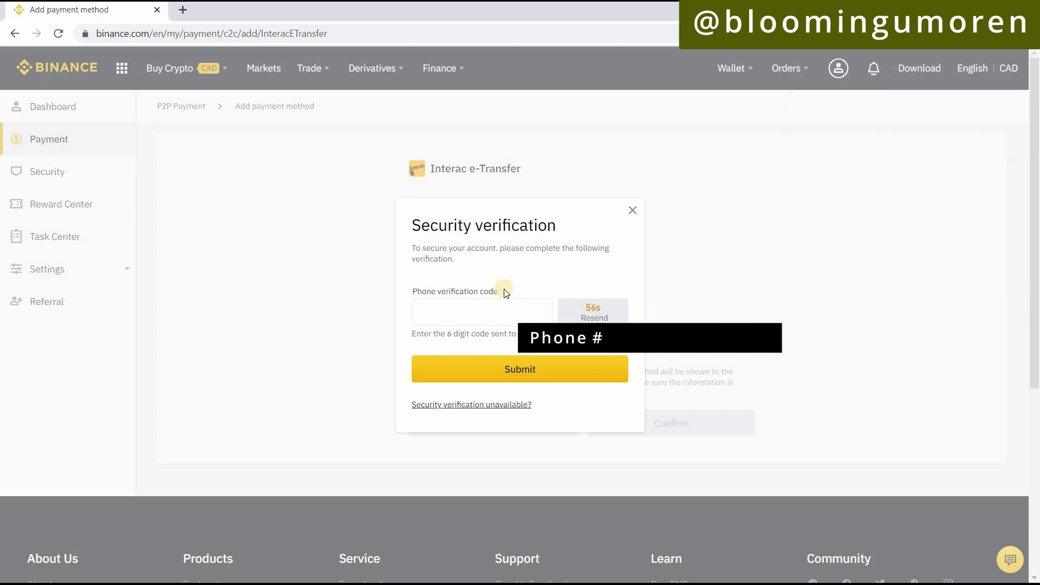
click(495, 309)
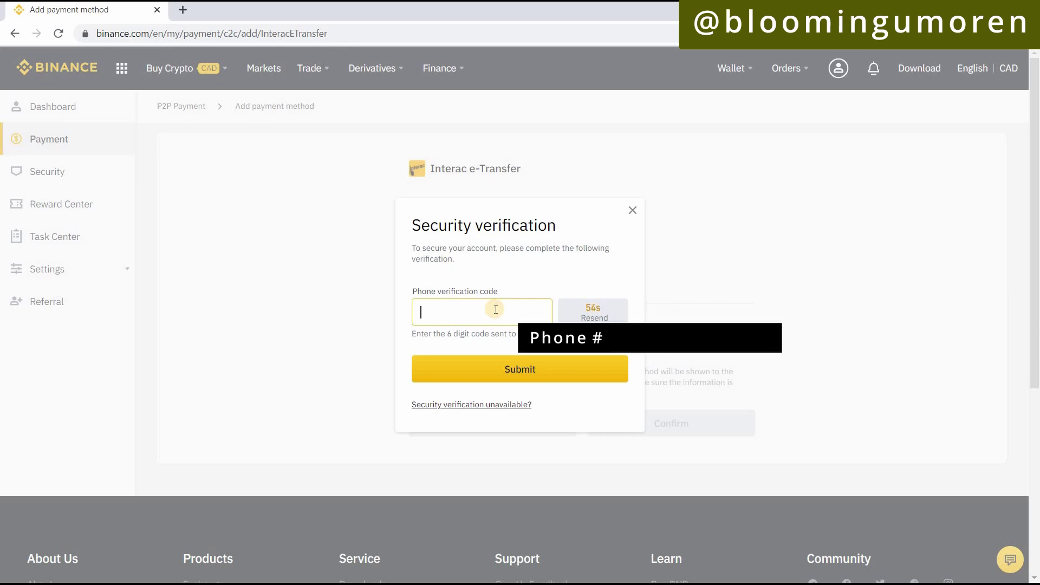
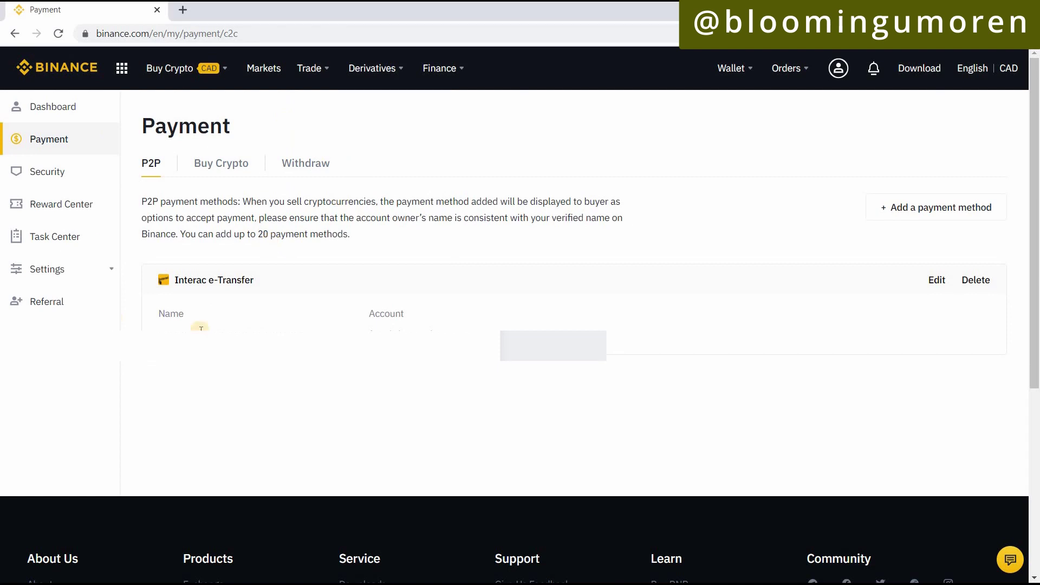
- Return to the P2P marketplace's Sell side showing BTC offers
click(165, 316)
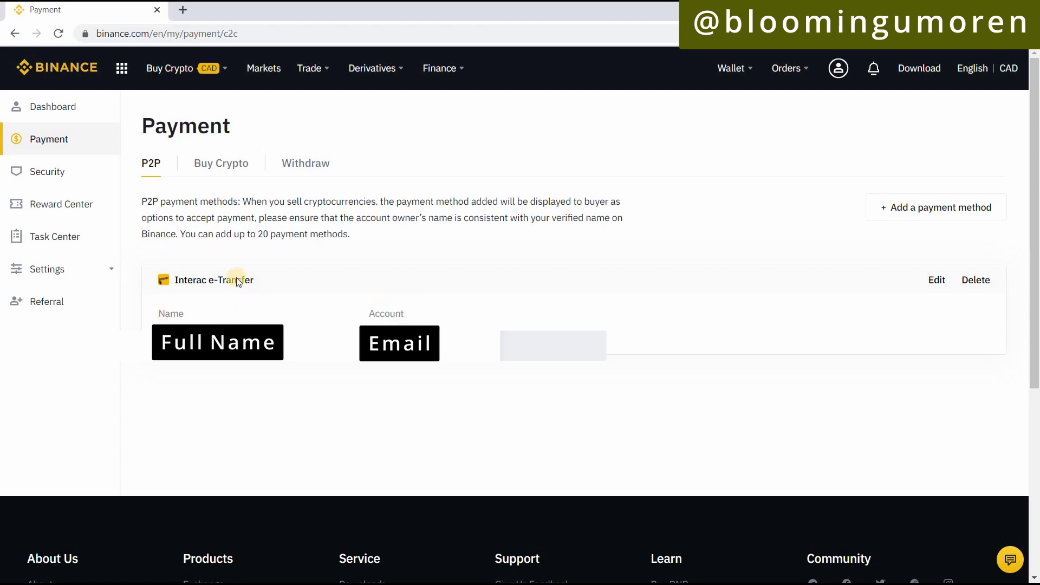
mouse_move(203, 73)
click(187, 175)
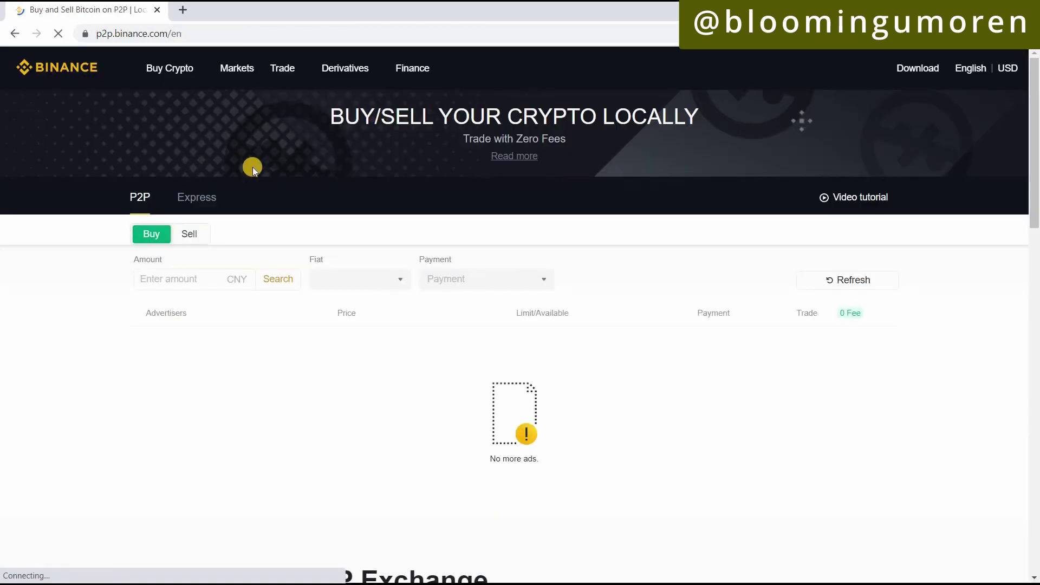
click(190, 235)
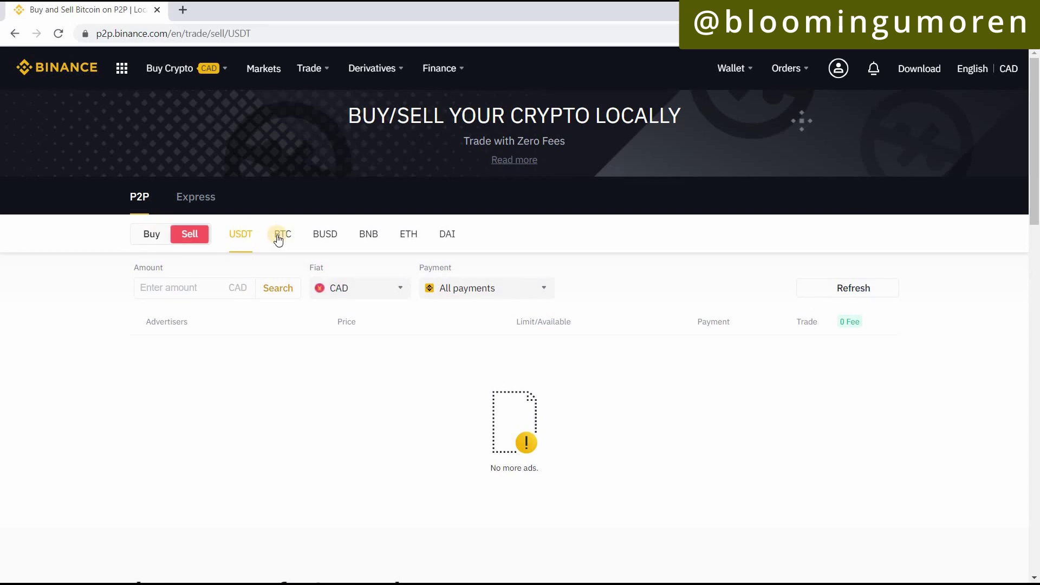
click(280, 239)
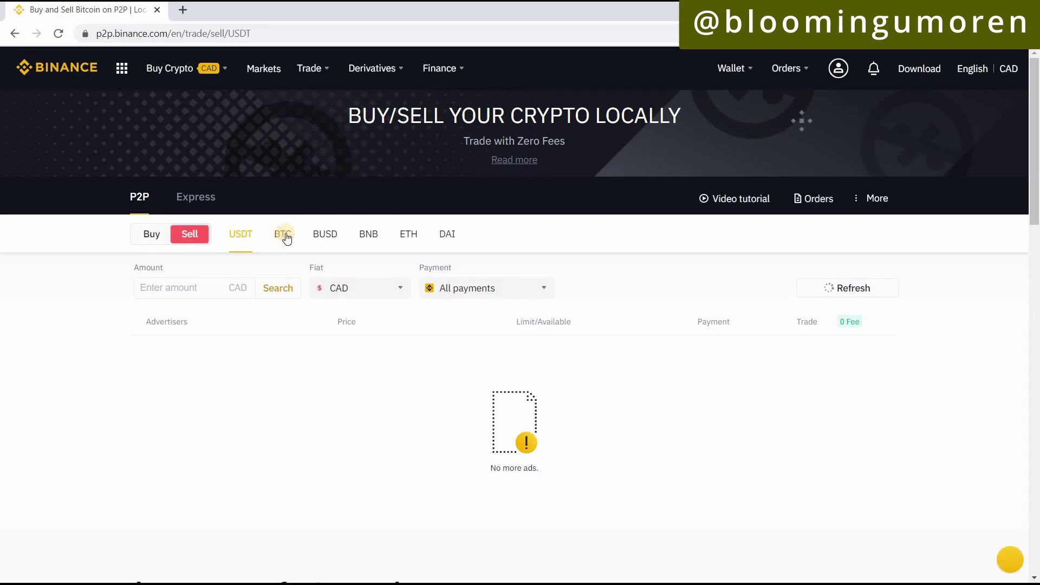
- Filter to Interac e-Transfer buyers and open the top 68,393.13 CAD offer's sell form
click(464, 288)
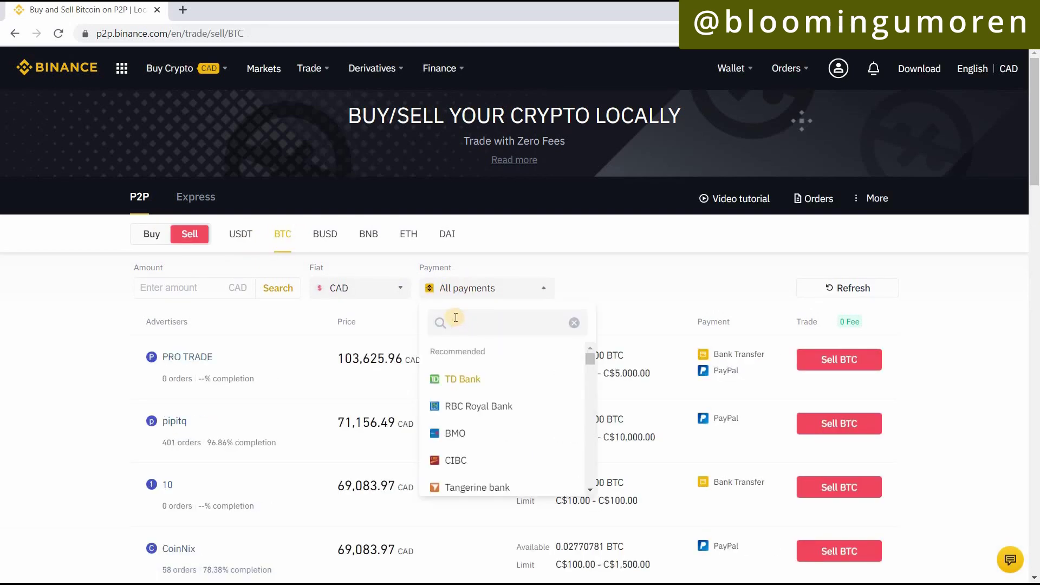
text(int)
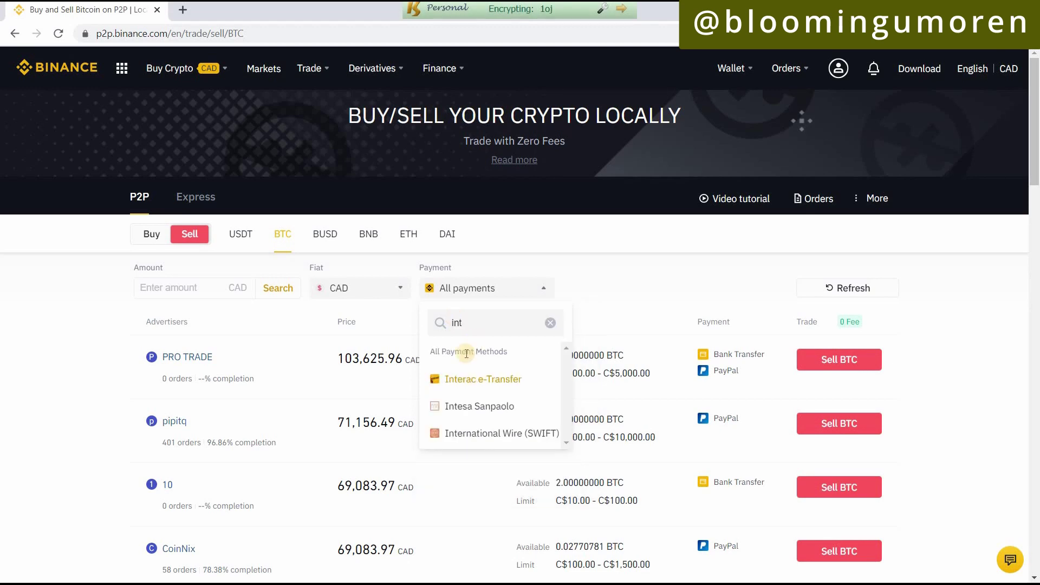
click(469, 382)
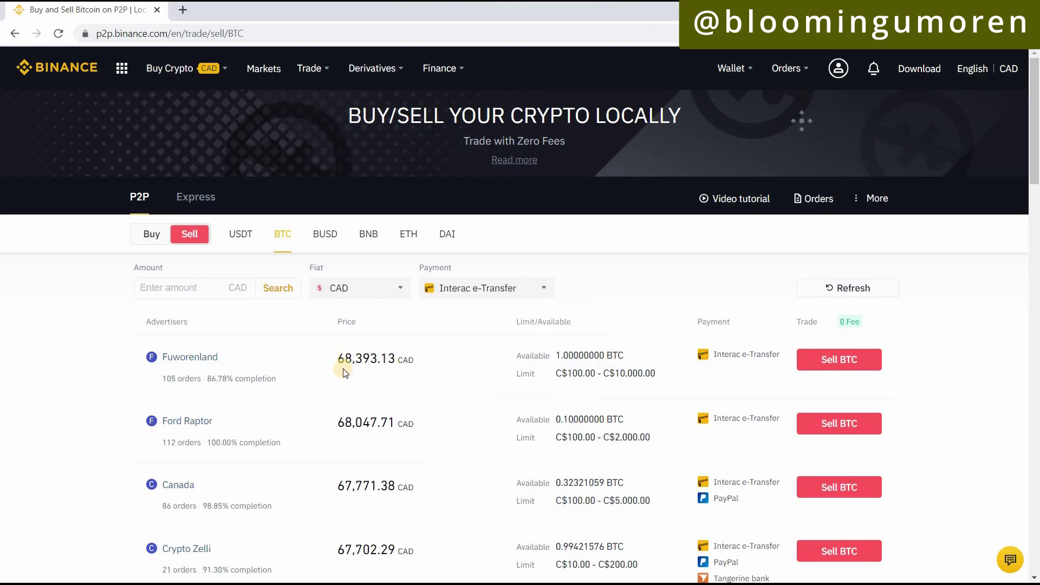
click(829, 361)
scroll(826, 362, down, 1)
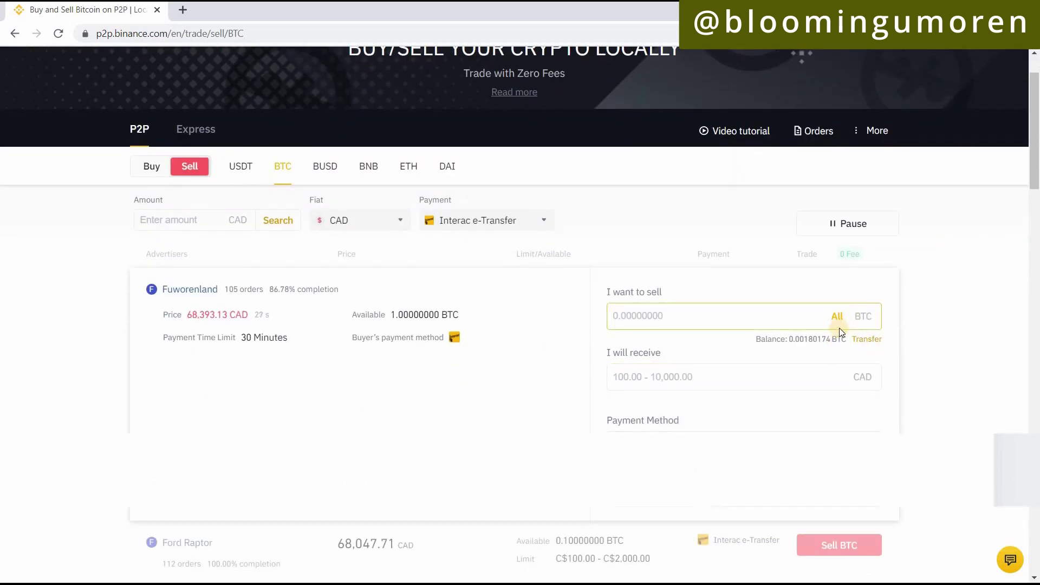
- Sell the full 0.00180174 BTC balance for 123.29 CAD via Interac e-Transfer
click(839, 320)
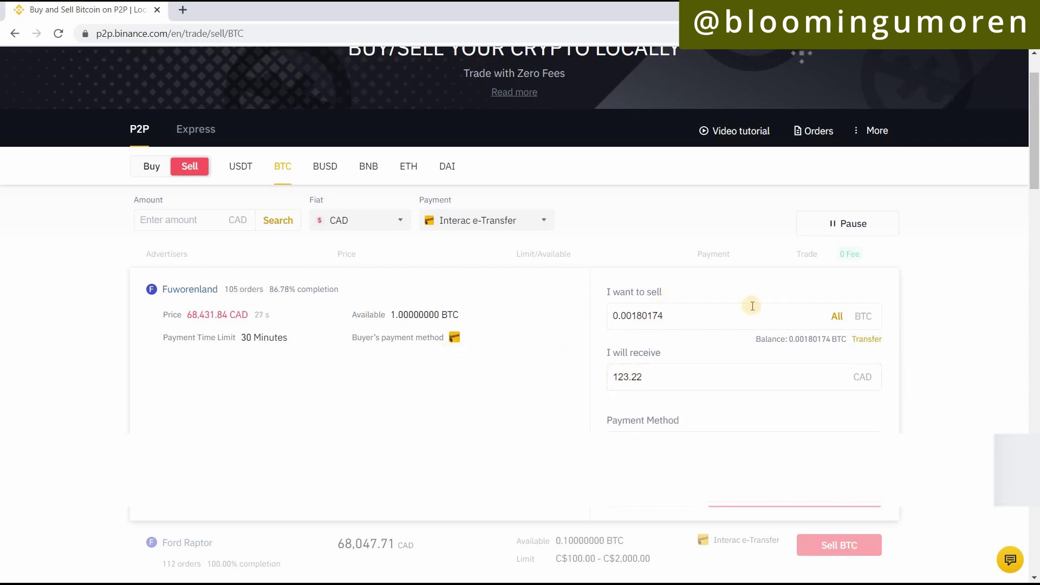
click(639, 375)
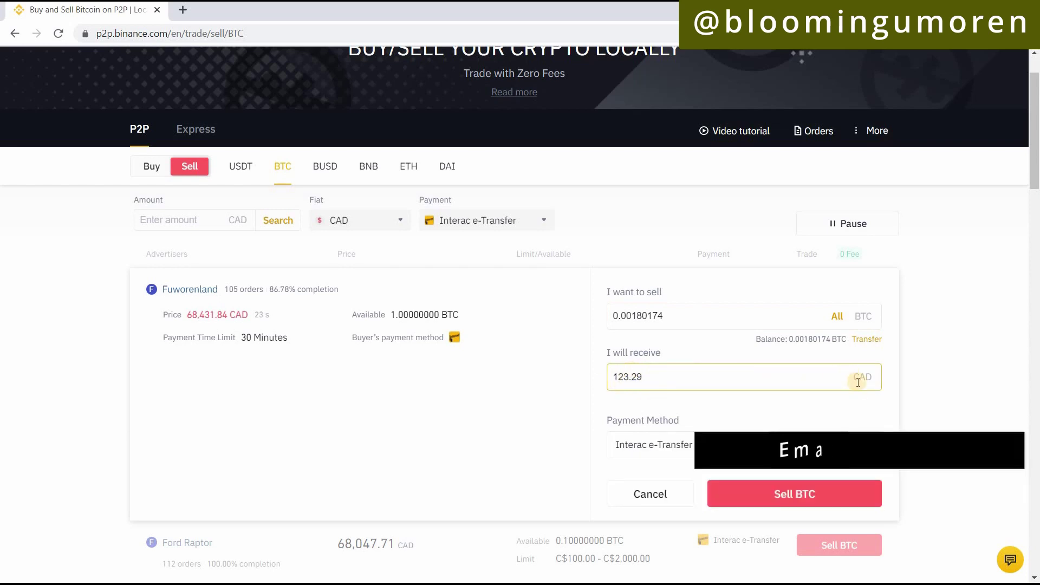
click(661, 420)
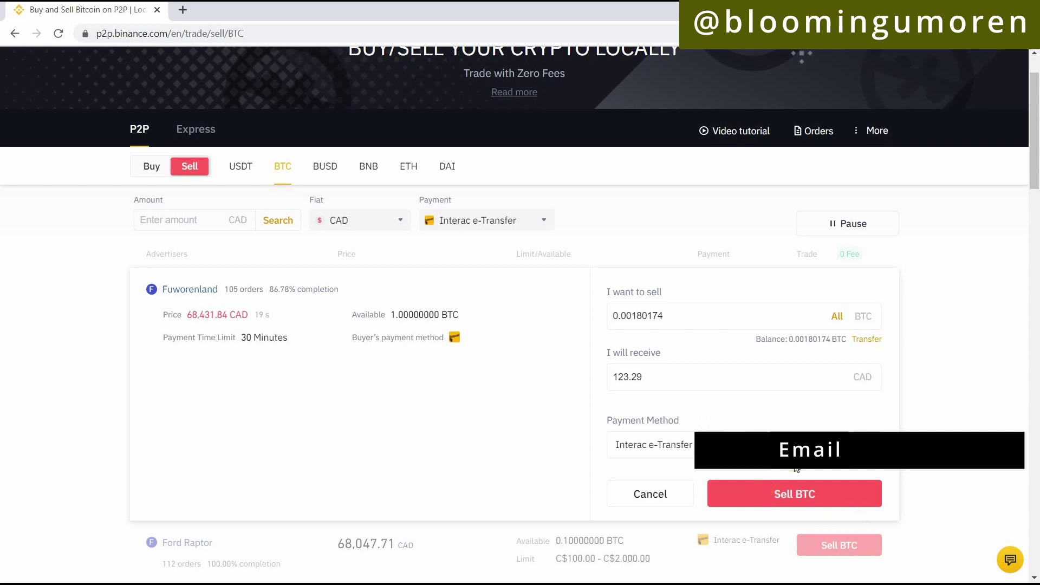
click(803, 494)
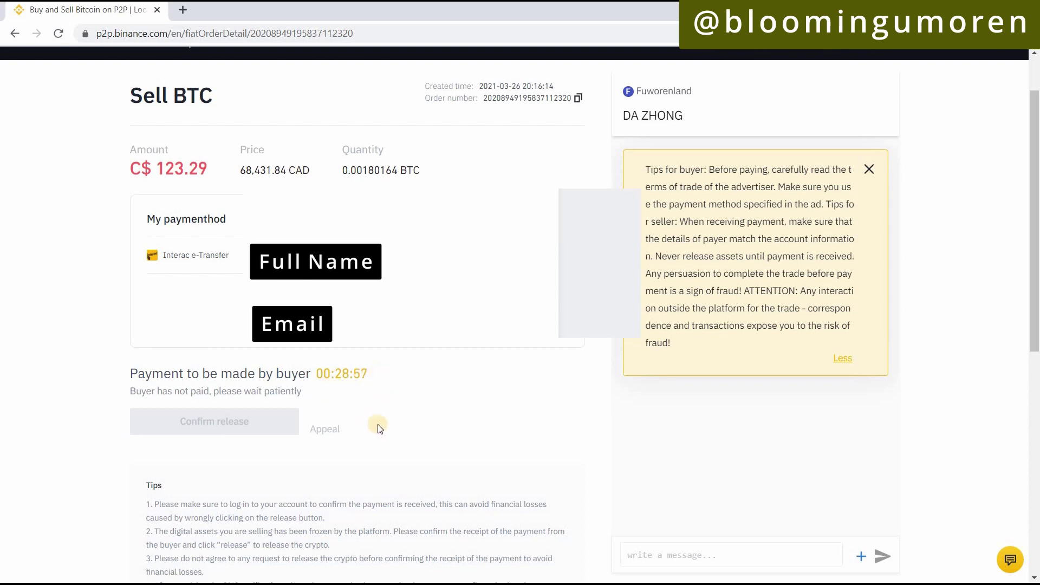
- Send the buyer the chat message 'what's the security answer' in the order chat
scroll(387, 410, down, 1)
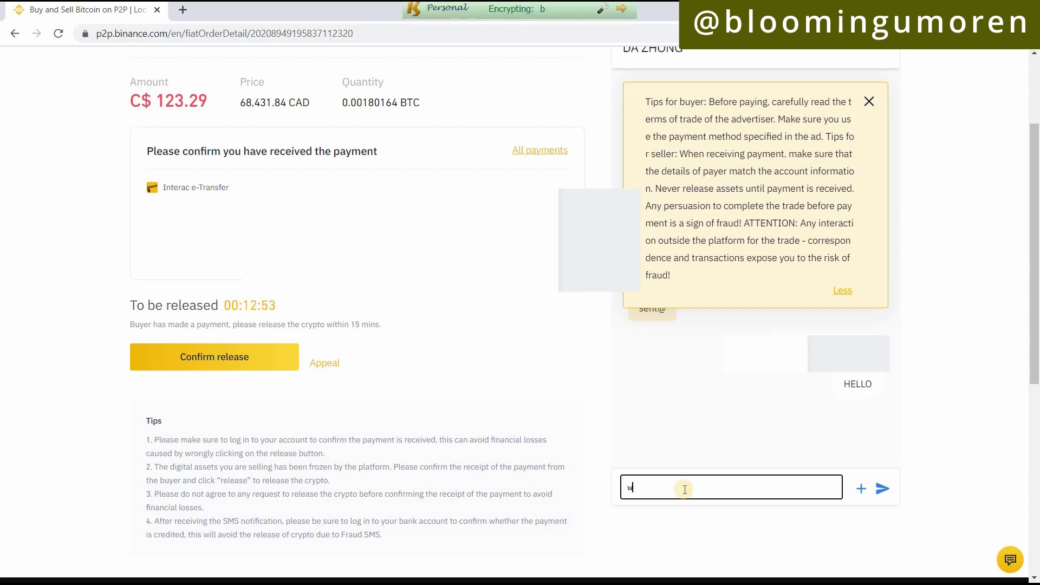
text(HAT)
key(BackSpace)
key(BackSpace)
text(hat's the recurityu)
key(BackSpace)
text(answer)
key(Return)
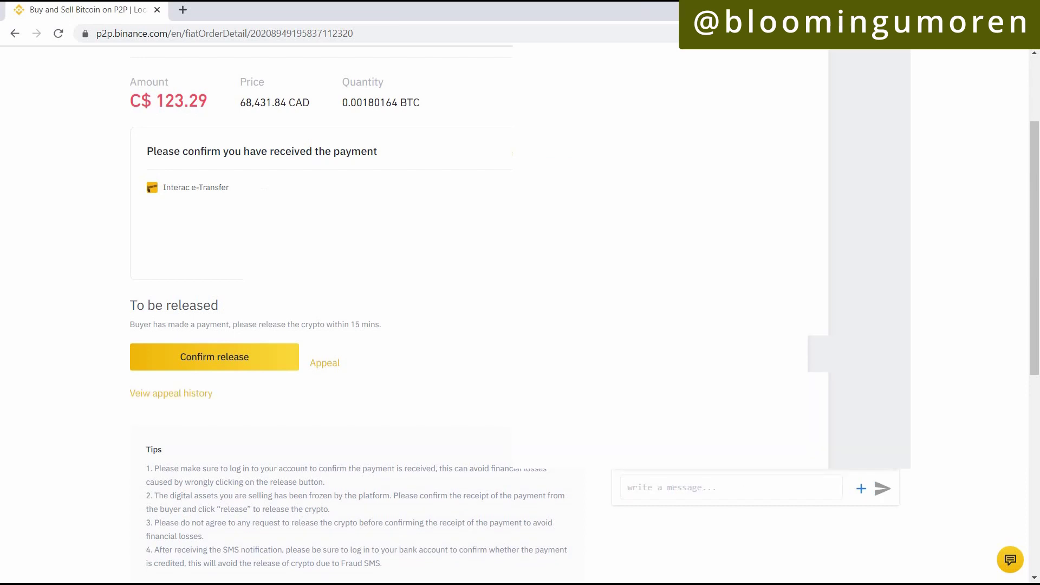
click(166, 361)
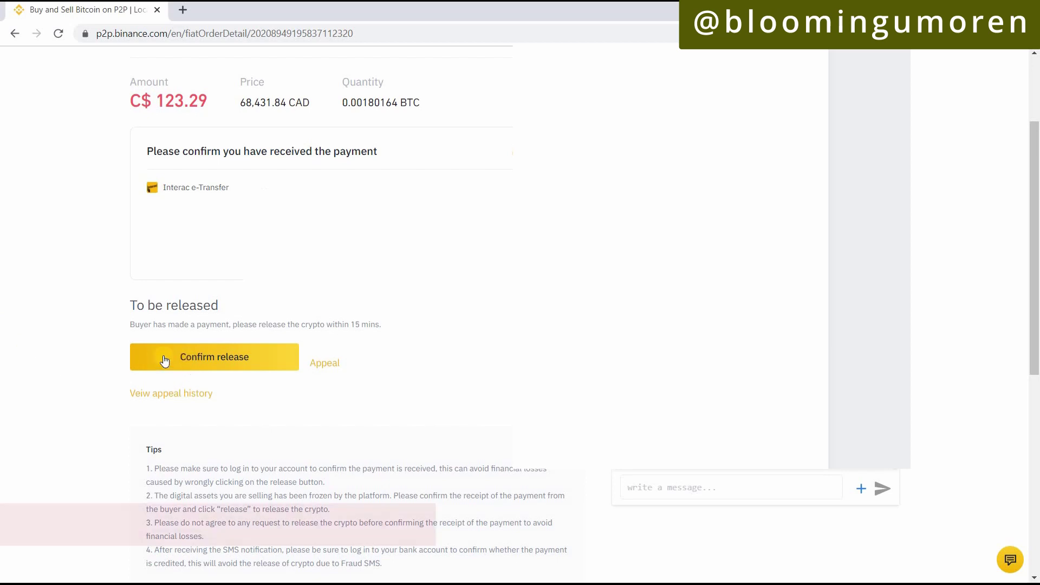
click(199, 350)
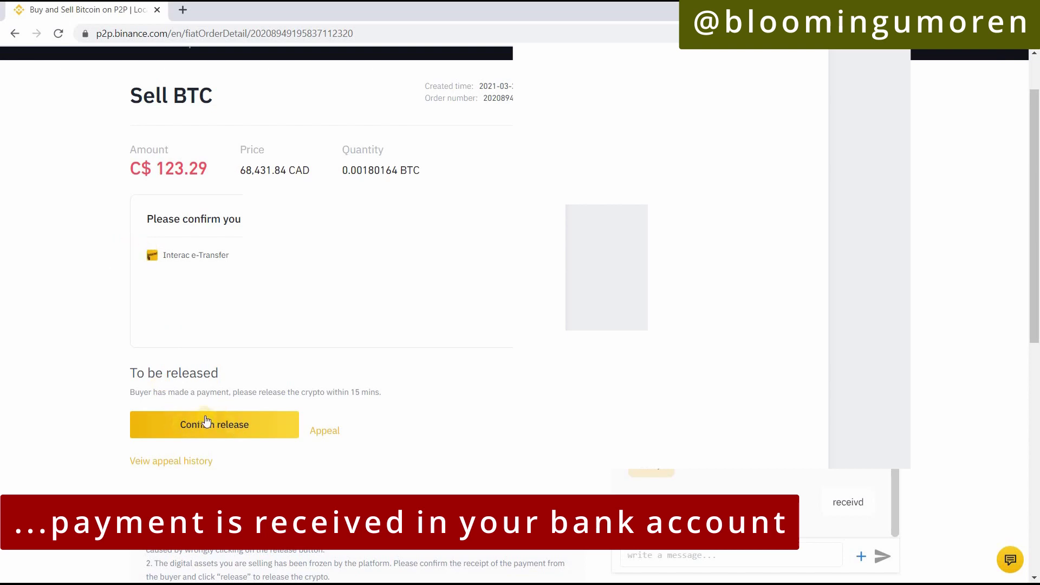
- Confirm the buyer's payment was received and confirm releasing the BTC
click(225, 423)
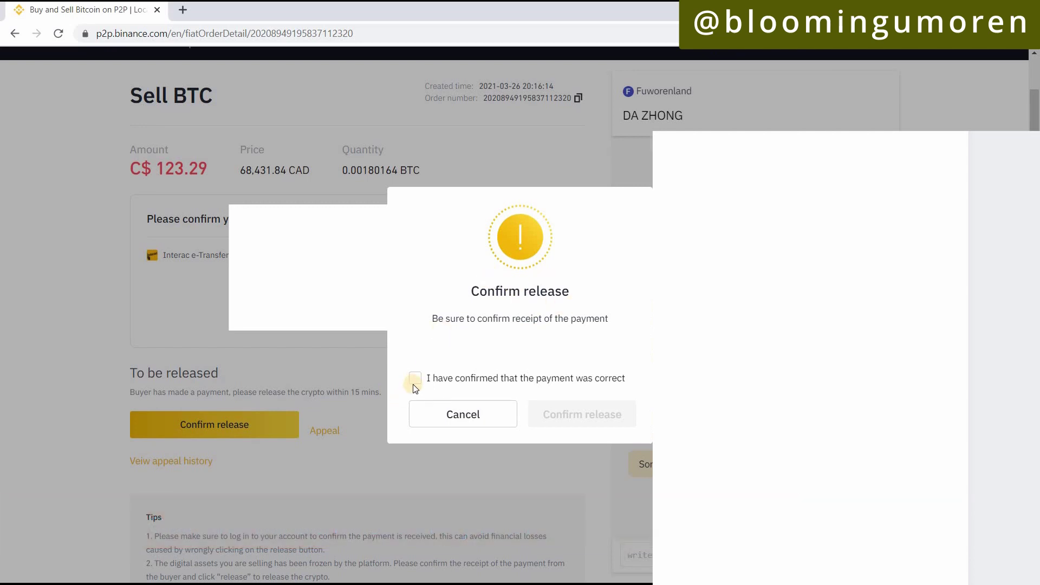
click(415, 378)
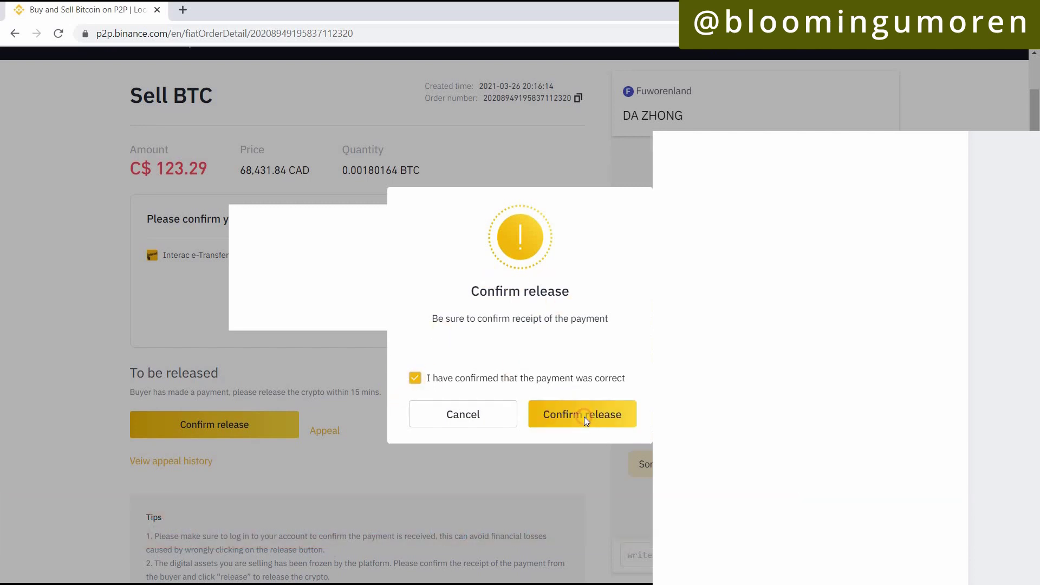
click(584, 417)
- Request a phone verification code by SMS and enter the received code
click(481, 311)
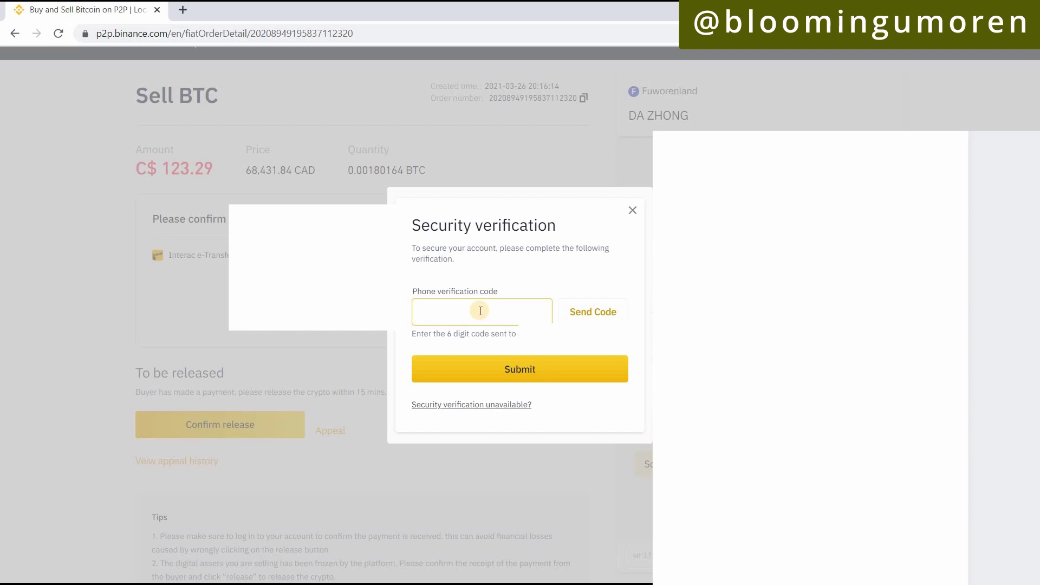
click(596, 313)
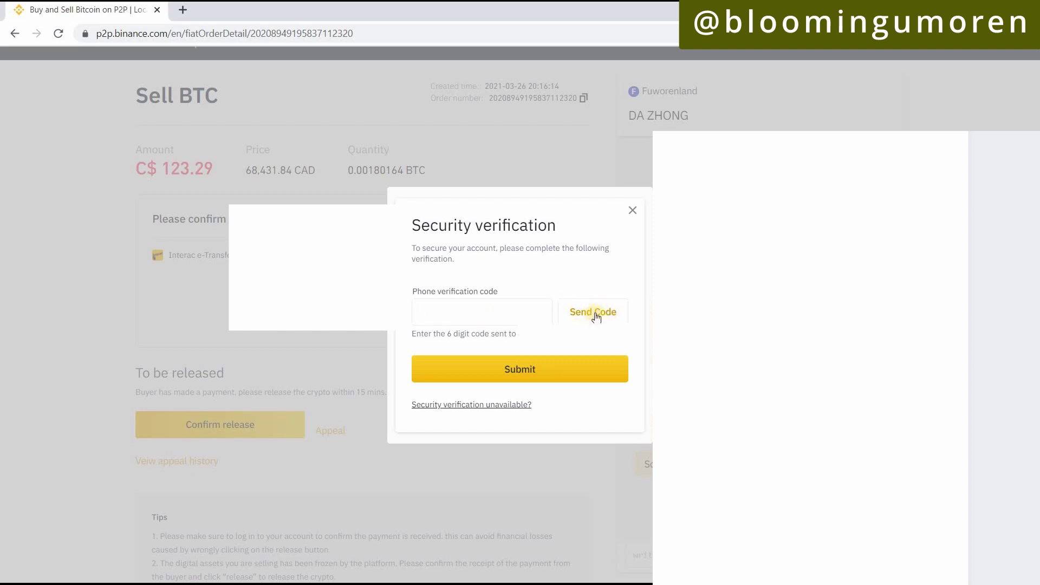
click(601, 316)
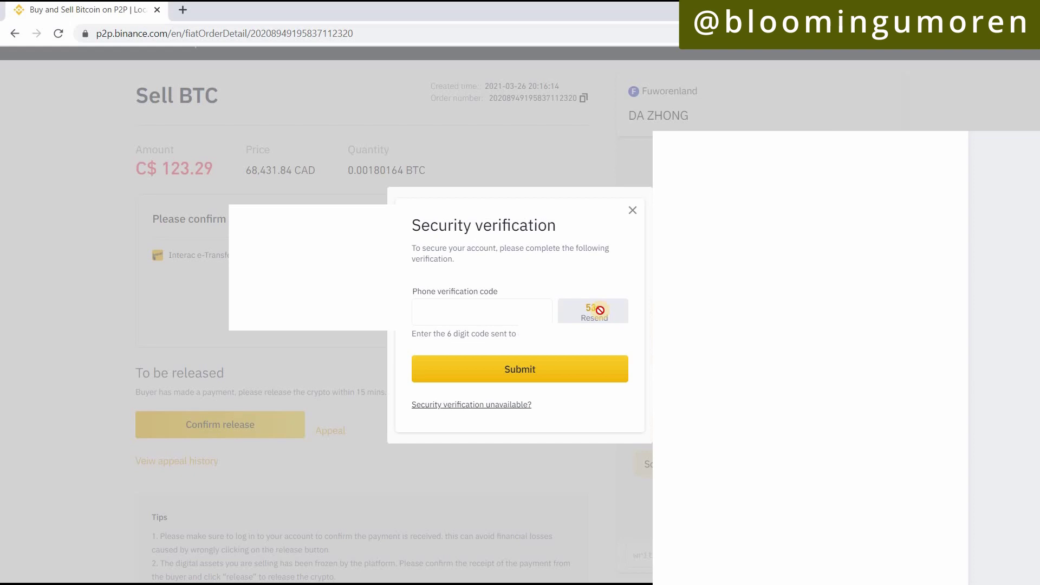
click(526, 306)
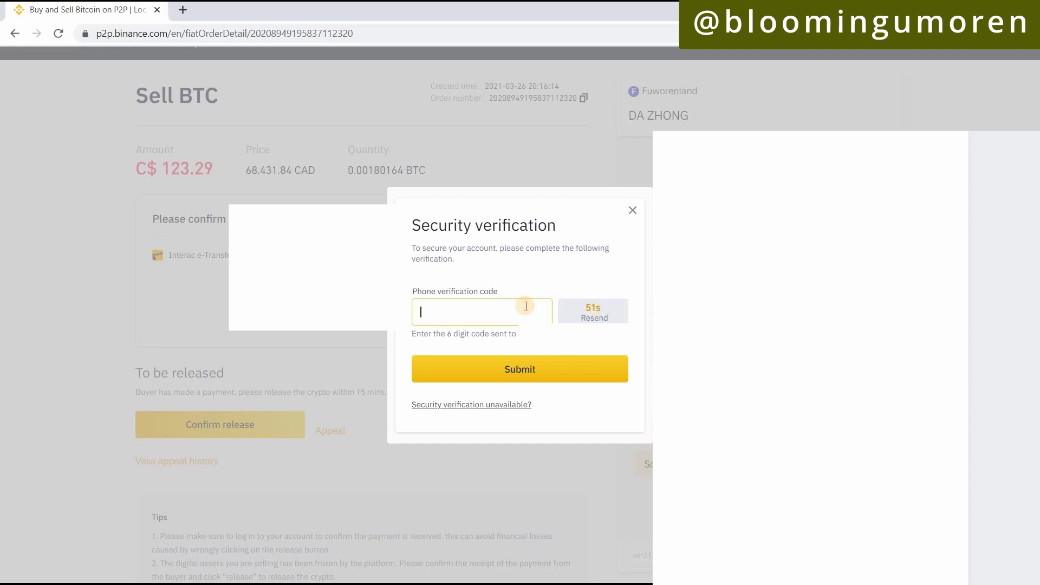
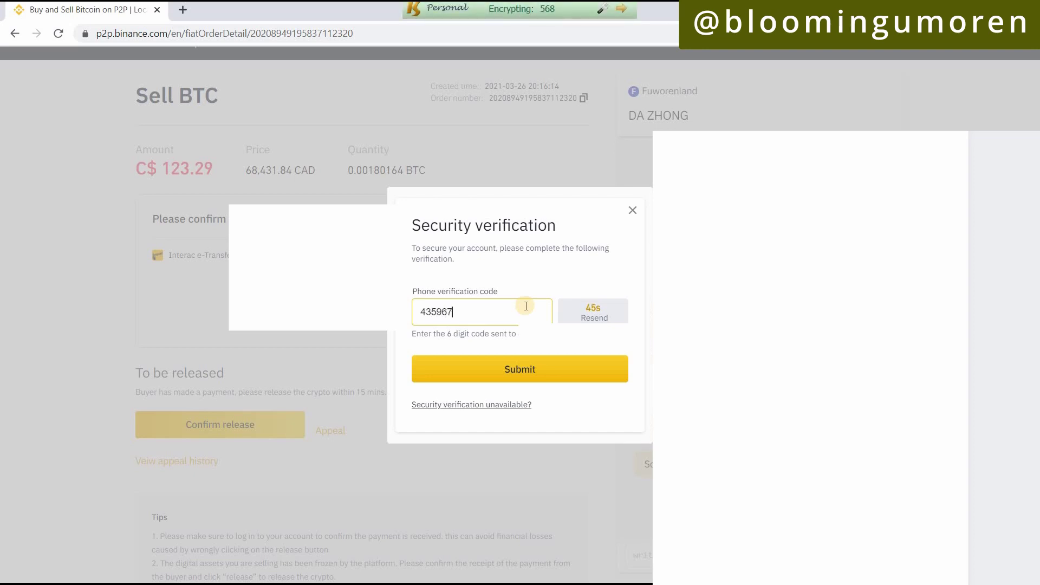